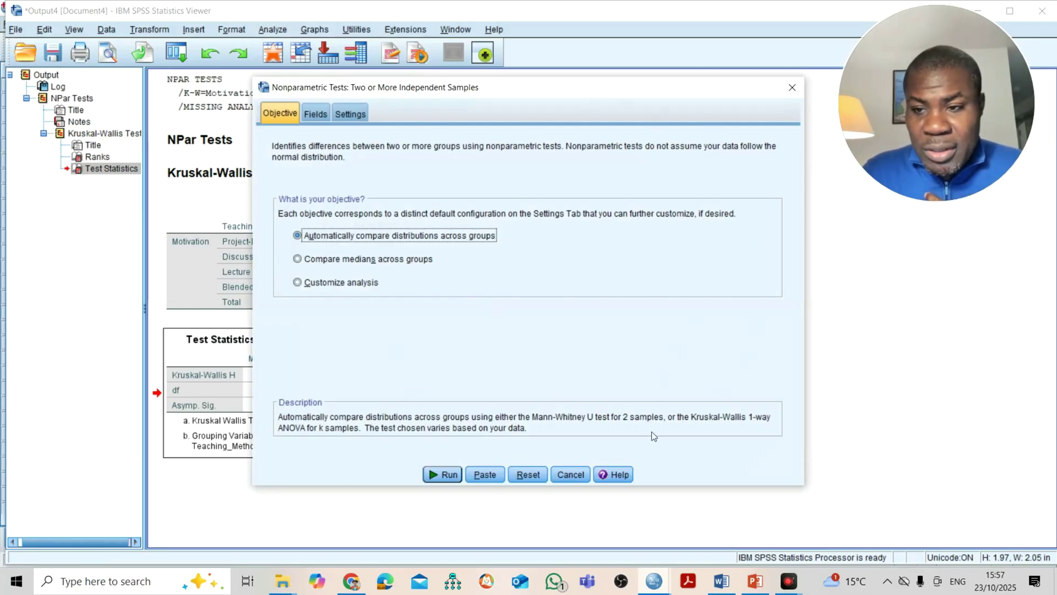
- Assign Motivation as the test field and Teaching_Methods as the grouping field for the independent-samples nonparametric test
left_click(316, 116)
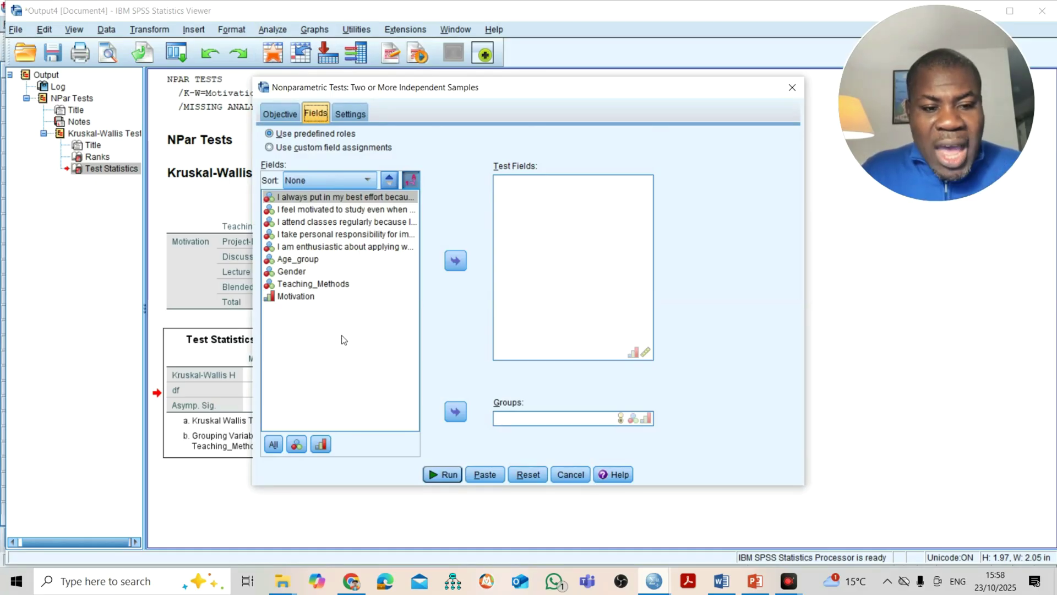
left_click(306, 295)
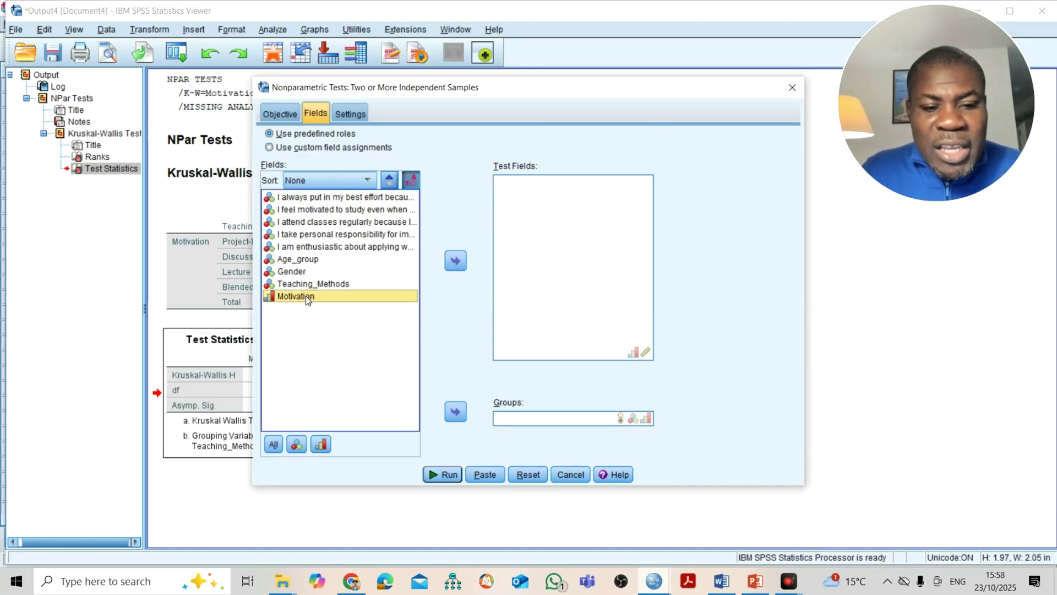
left_click(457, 265)
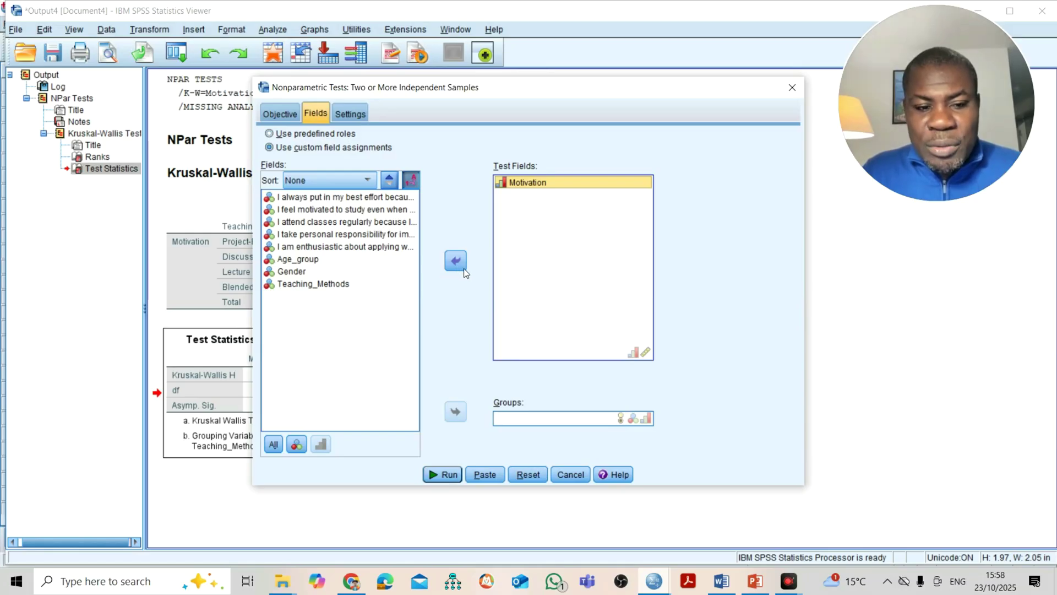
left_click(338, 284)
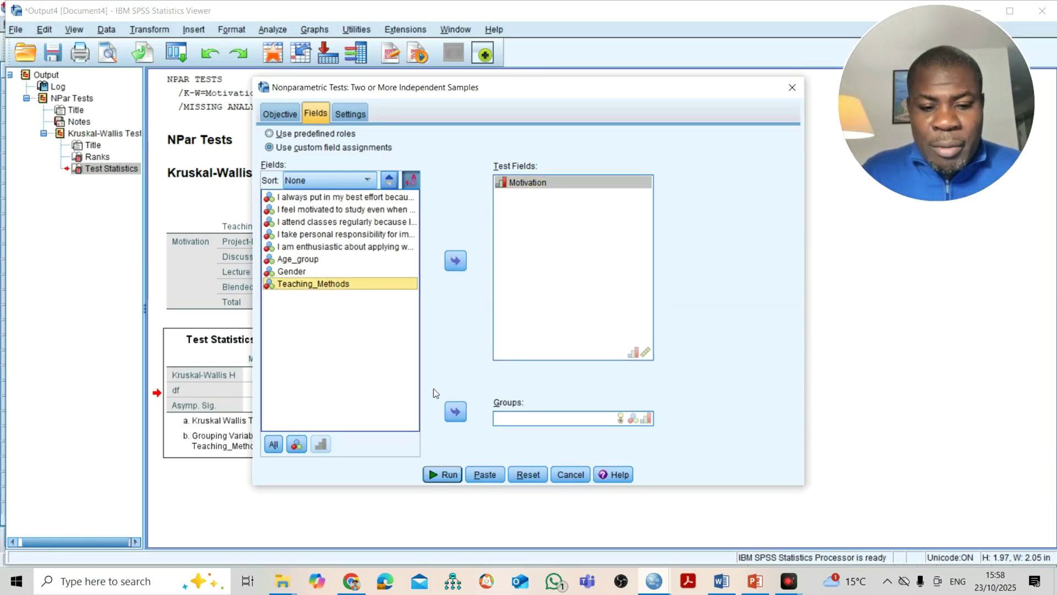
left_click(456, 412)
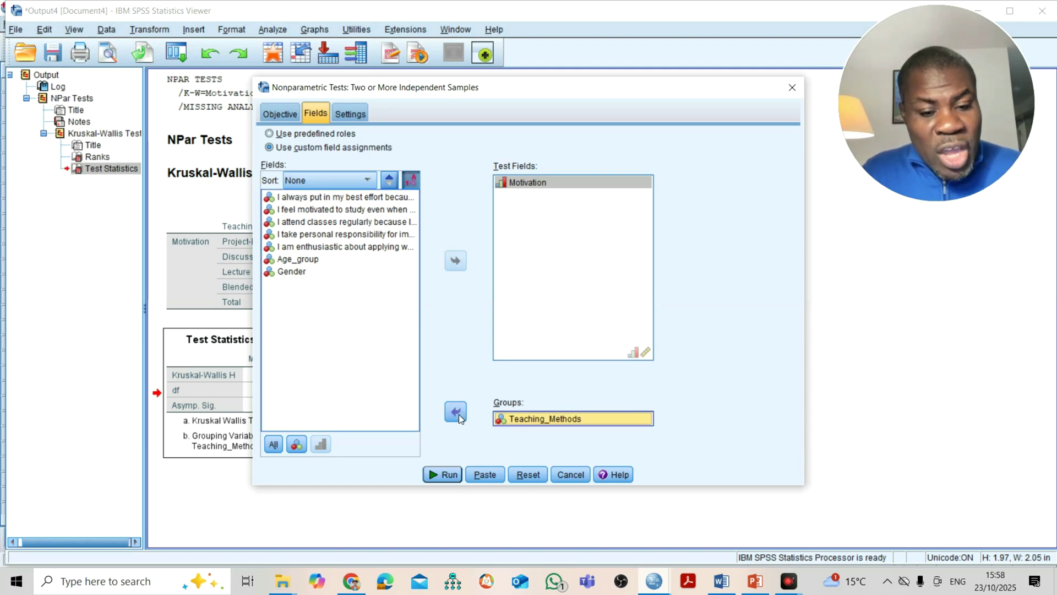
- Customize the tests to include Kruskal-Wallis 1-way ANOVA (k samples) with all pairwise comparisons, and run the analysis
left_click(351, 114)
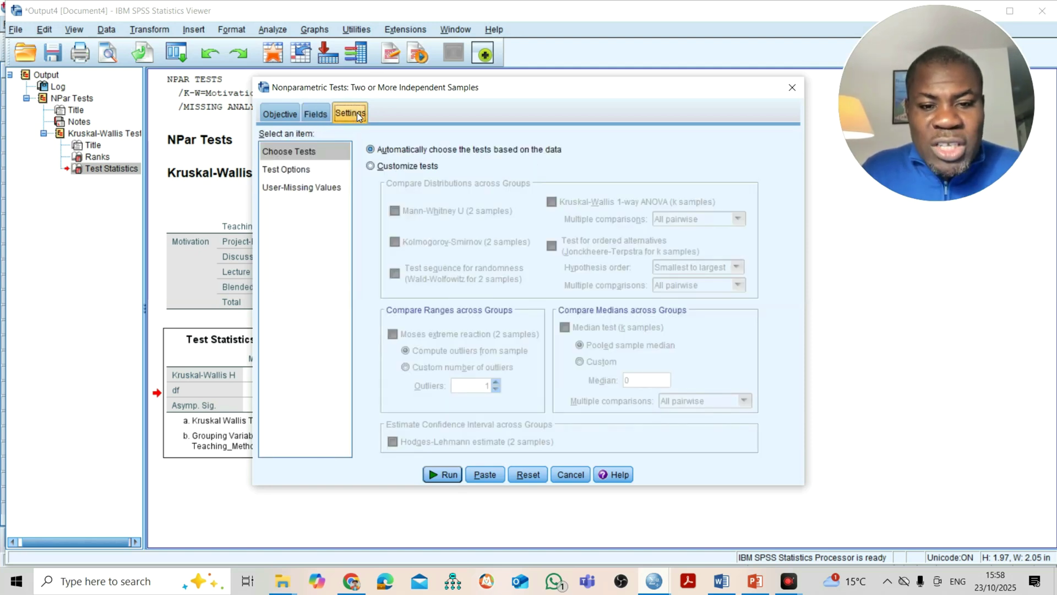
left_click(370, 167)
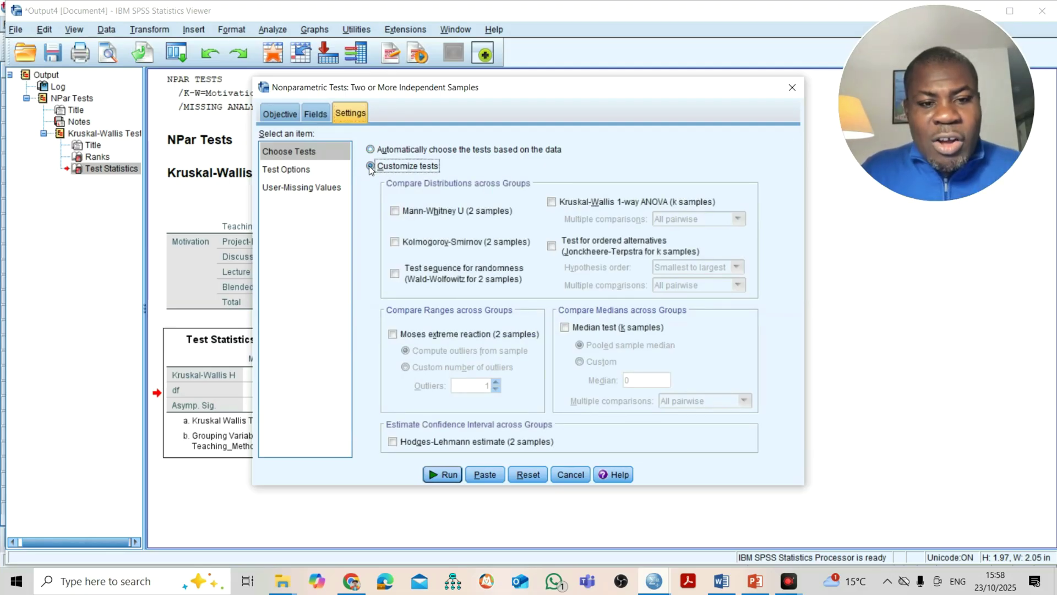
left_click(553, 202)
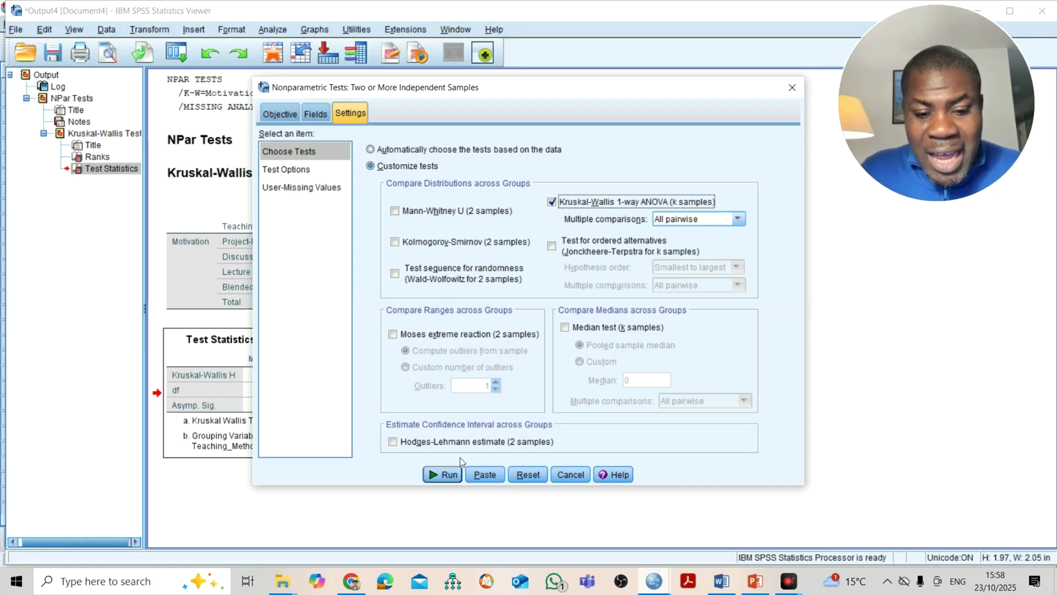
left_click(441, 475)
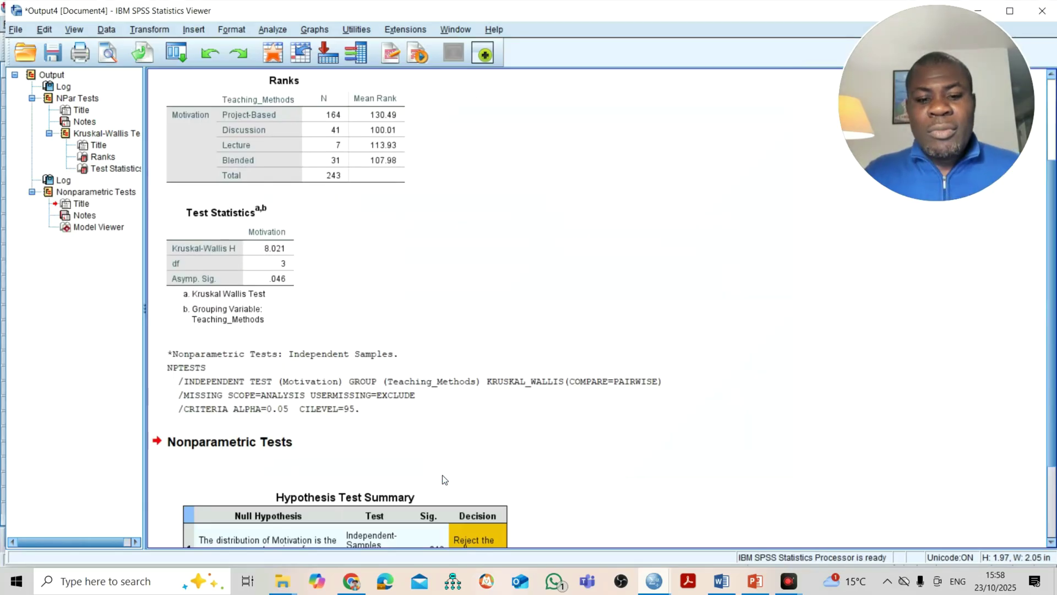
- Open the new Hypothesis Test Summary in the Model Viewer and display its Pairwise Comparisons view
scroll(675, 477, "down", 3)
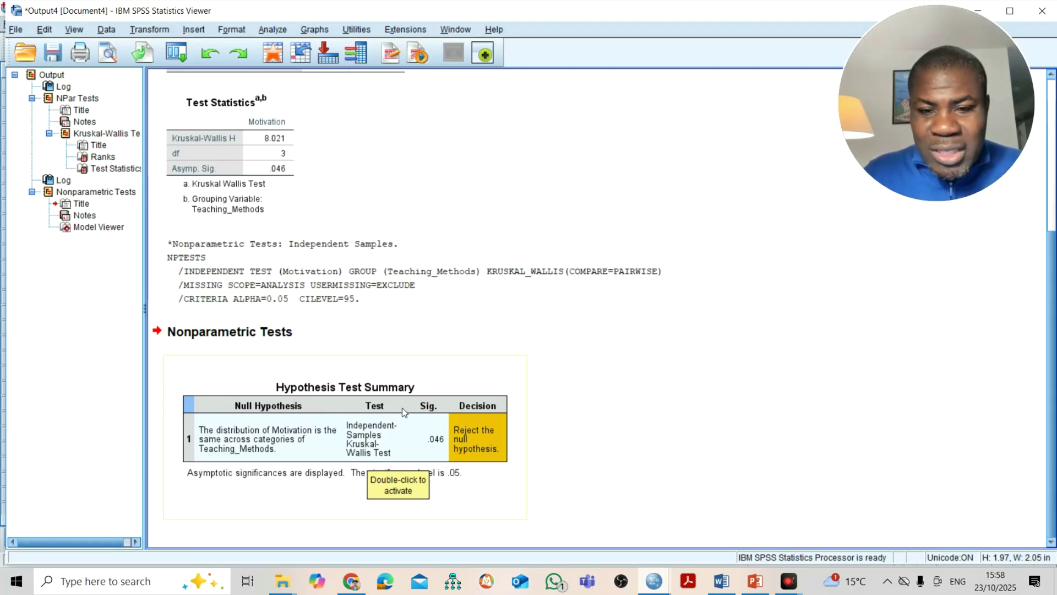
left_click(469, 439)
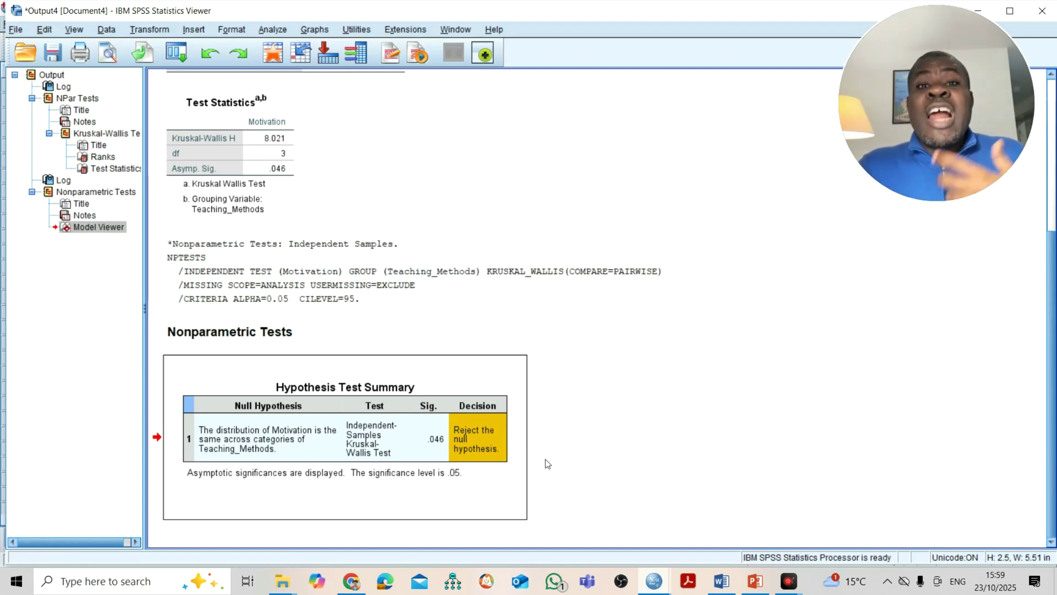
left_click(495, 446)
double_click(494, 444)
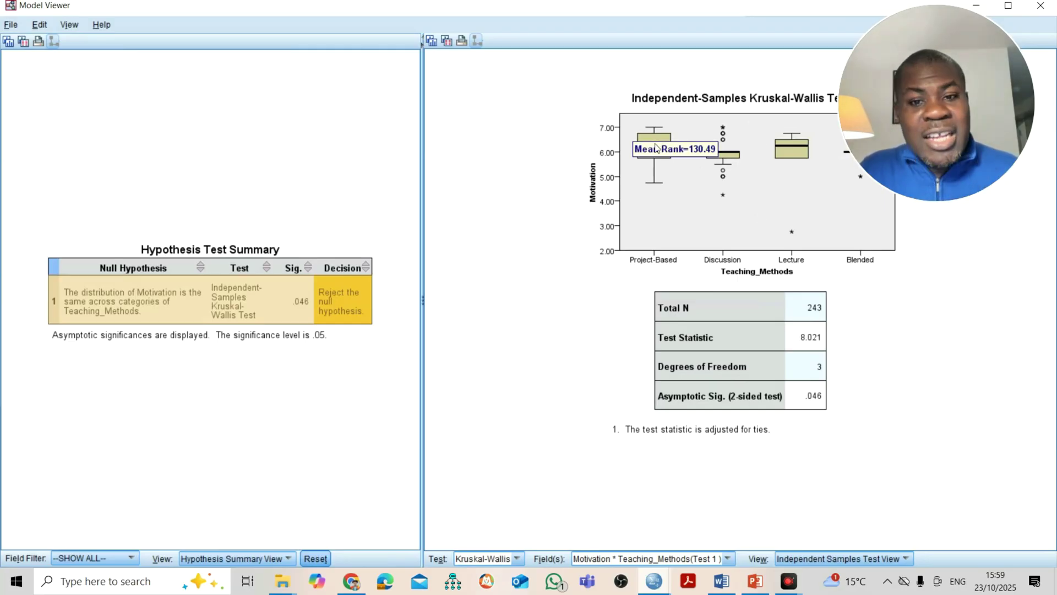
mouse_move(660, 152)
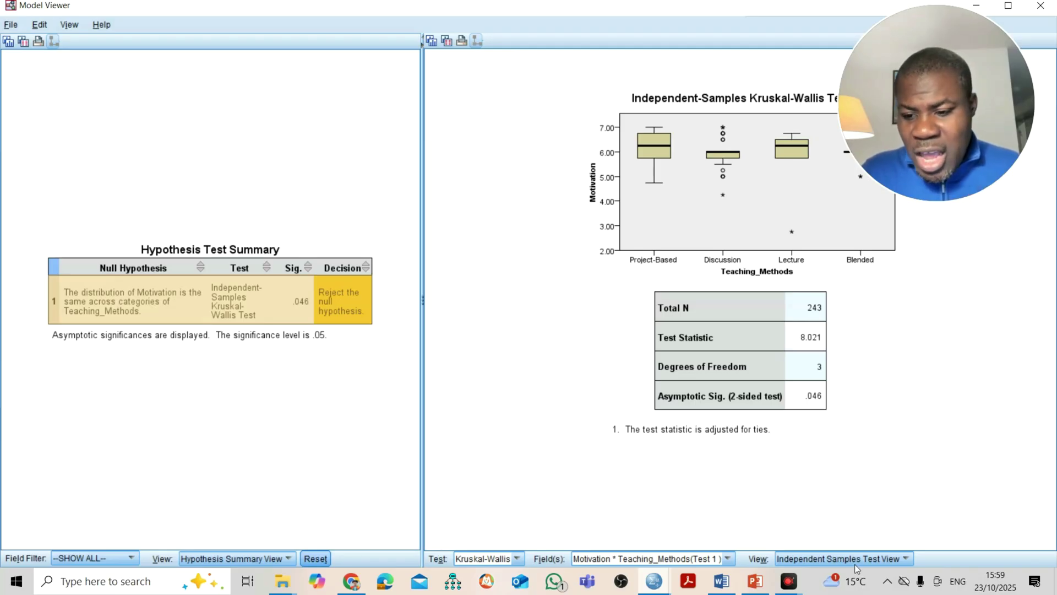
left_click(893, 560)
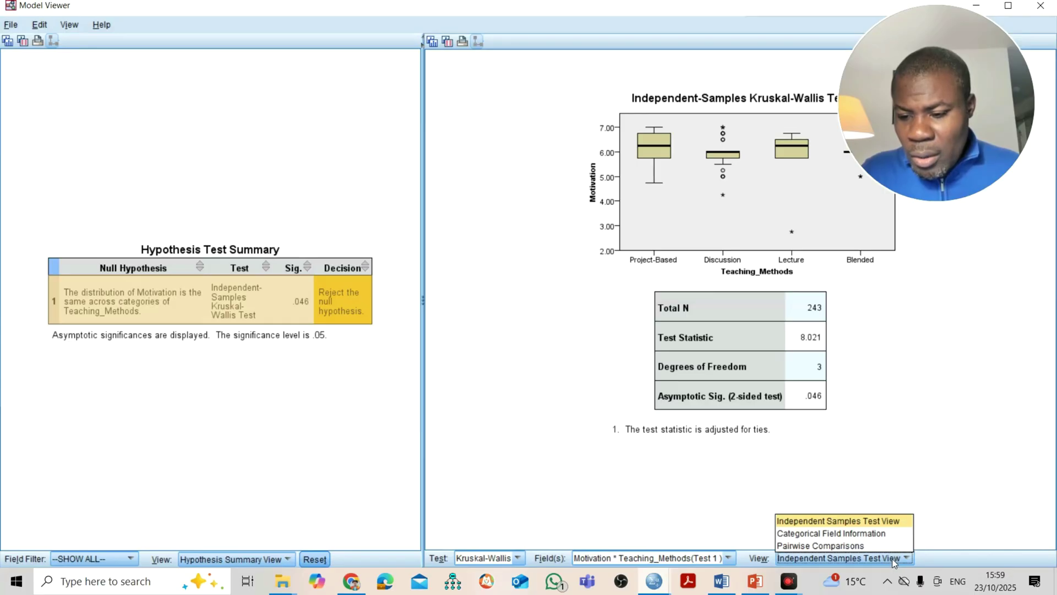
left_click(857, 545)
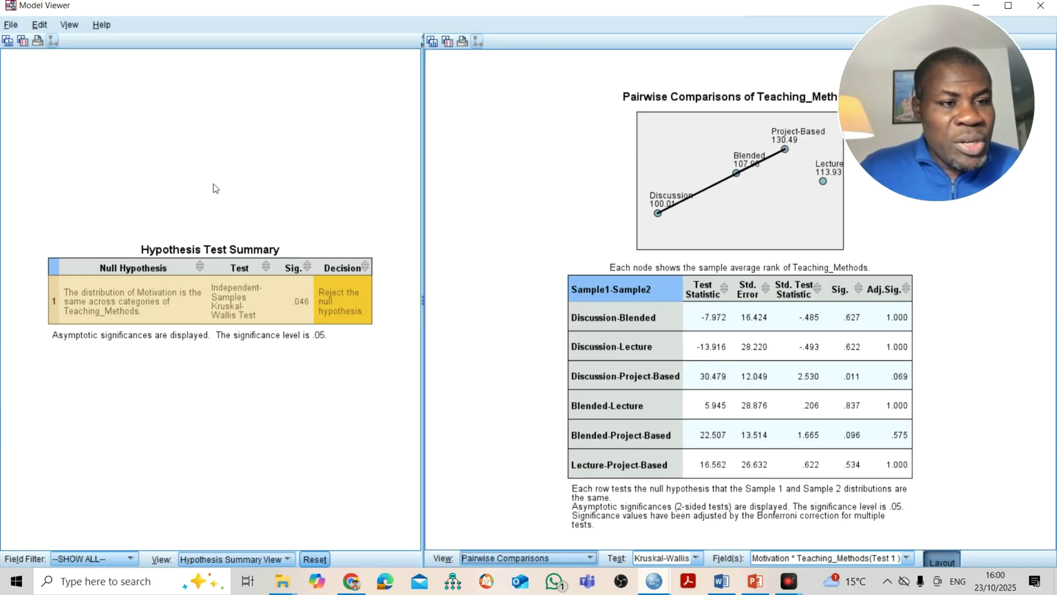
- Close the Model Viewer and set the output display method to pivot tables and charts in the program options
key("alt+F4")
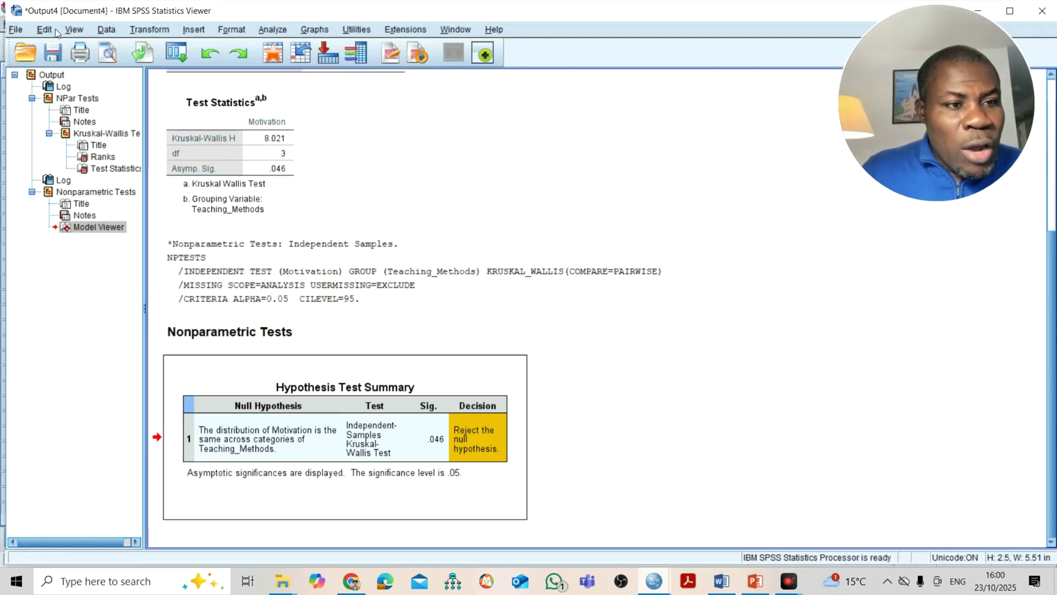
left_click(41, 31)
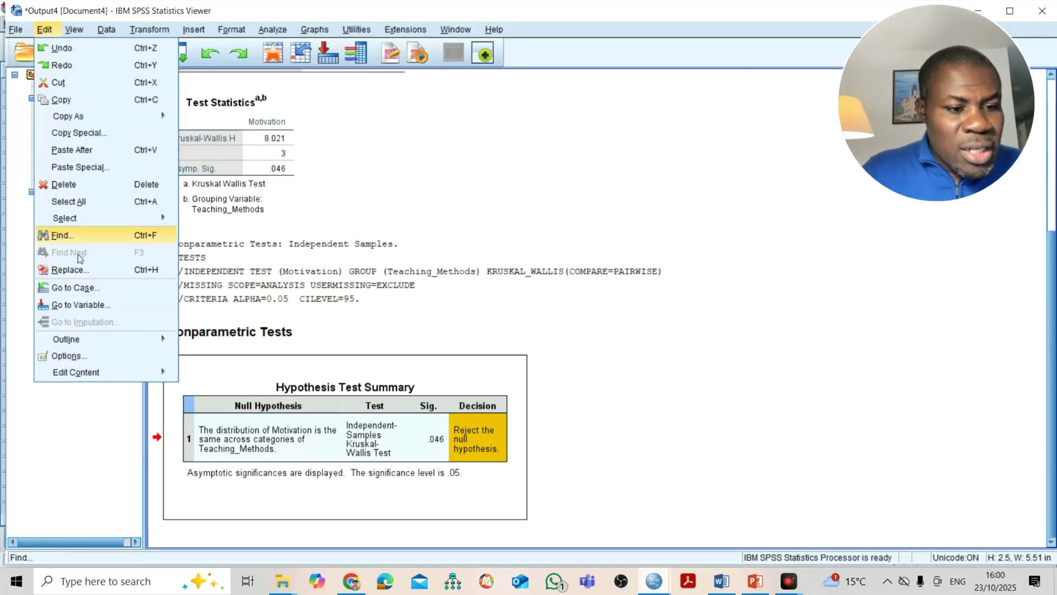
left_click(76, 356)
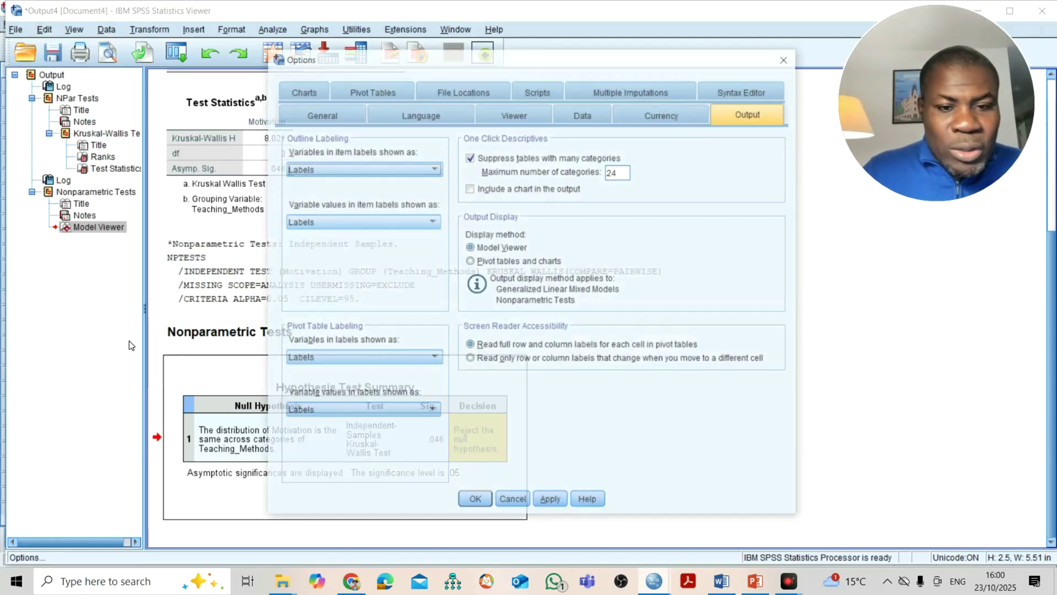
left_click(471, 262)
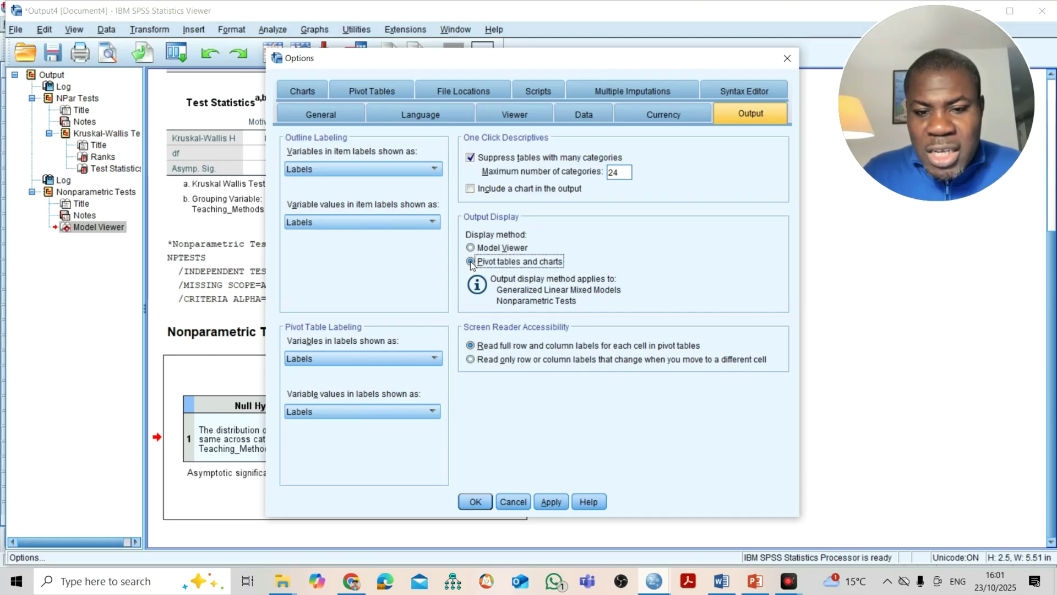
left_click(475, 502)
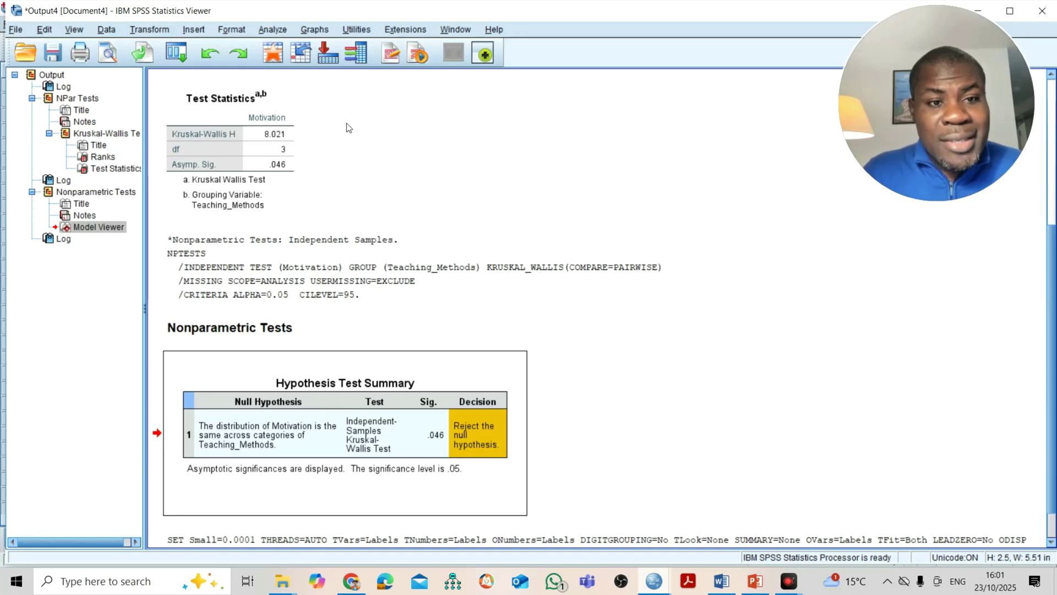
- Rerun the independent-samples nonparametric test with the existing Kruskal-Wallis settings
left_click(274, 31)
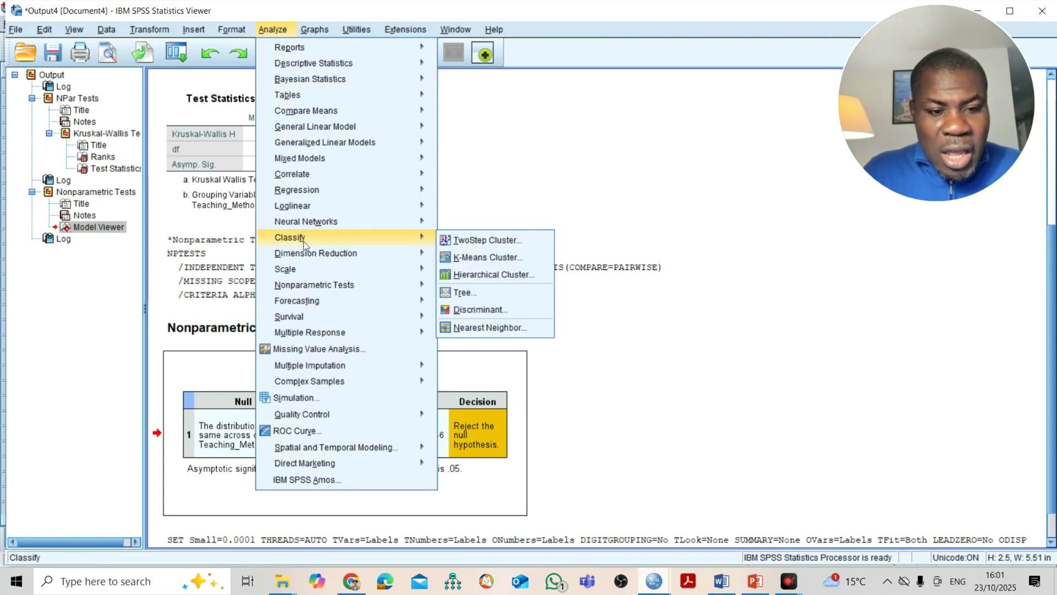
mouse_move(324, 284)
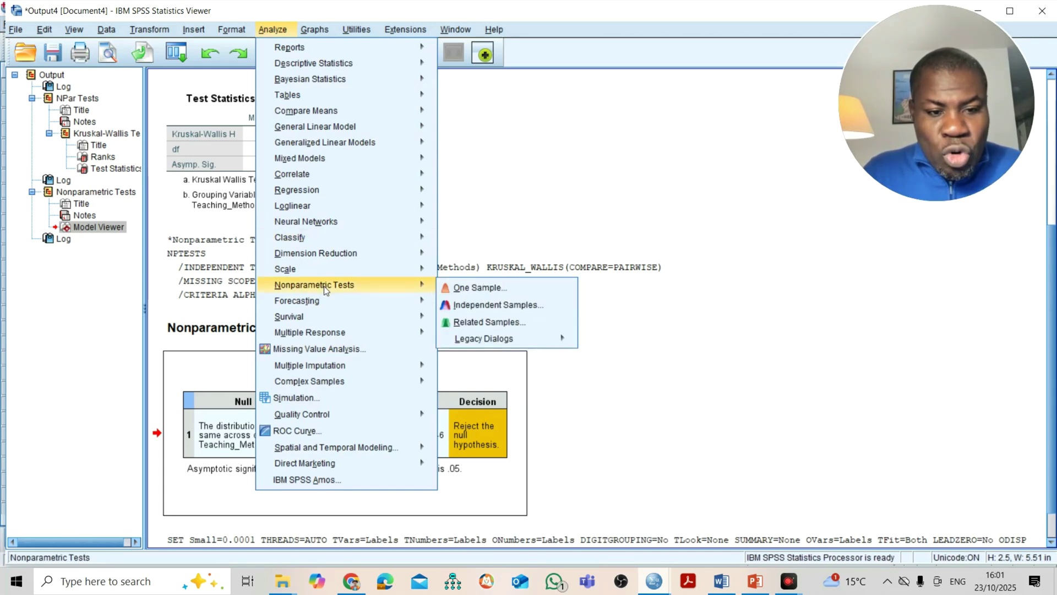
left_click(481, 304)
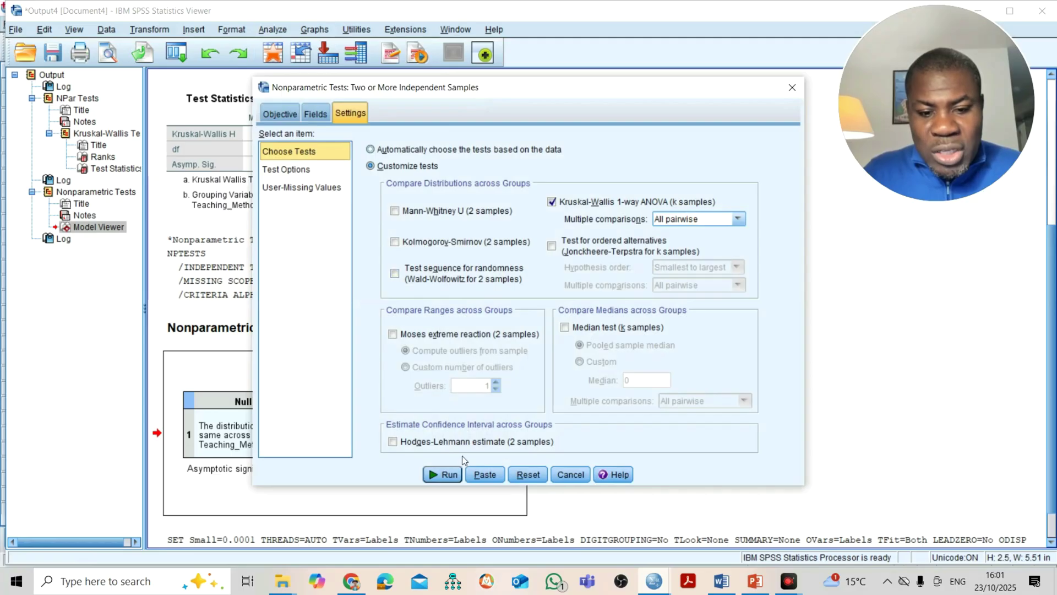
left_click(445, 475)
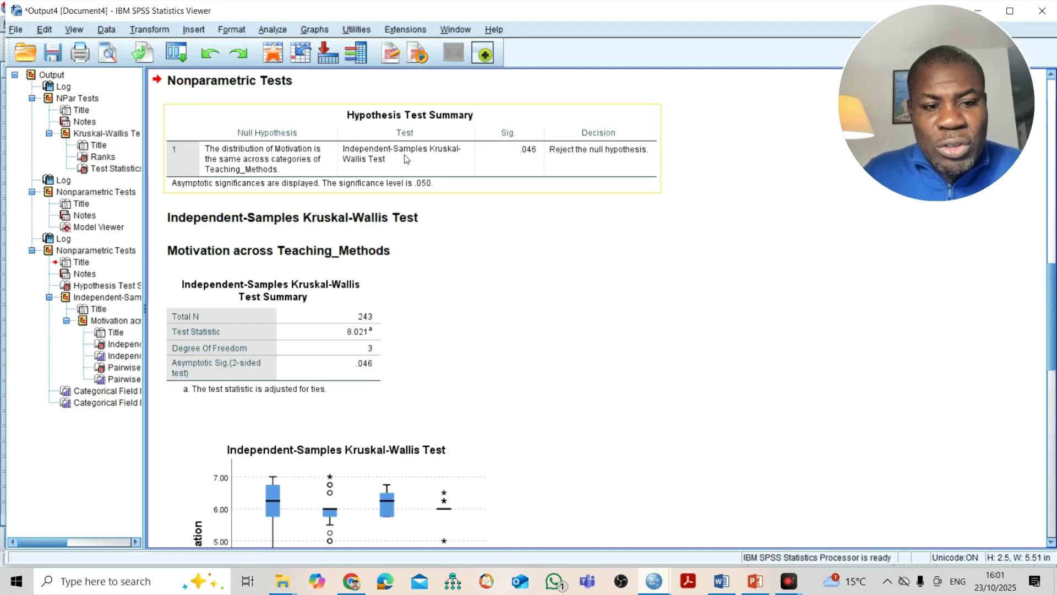
- Copy the Hypothesis Test Summary pivot table and paste it below the Test Statistics table in the Word document
left_click(573, 148)
right_click(572, 149)
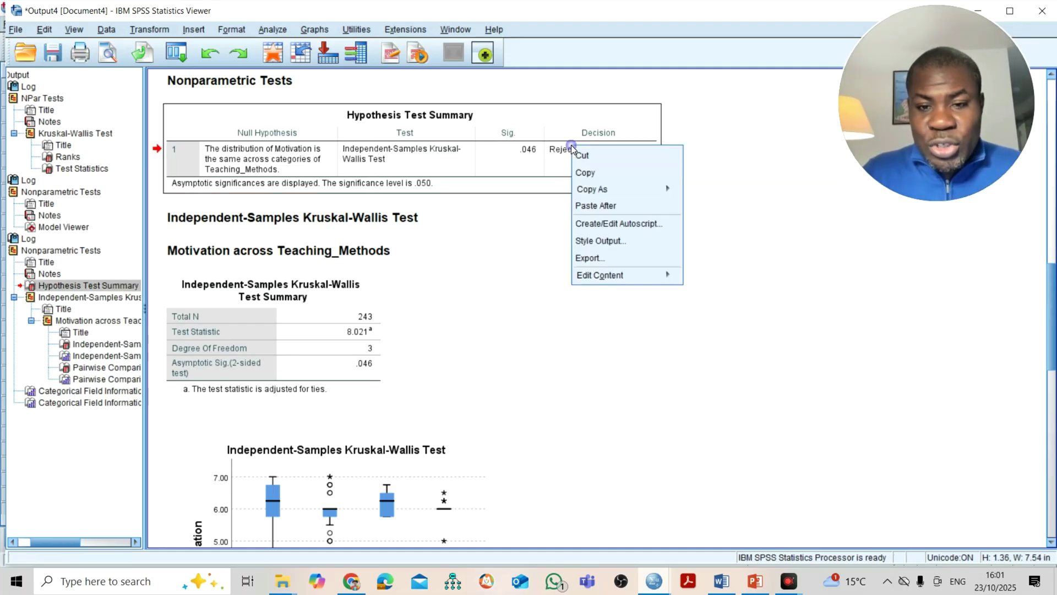
left_click(586, 173)
left_click(722, 581)
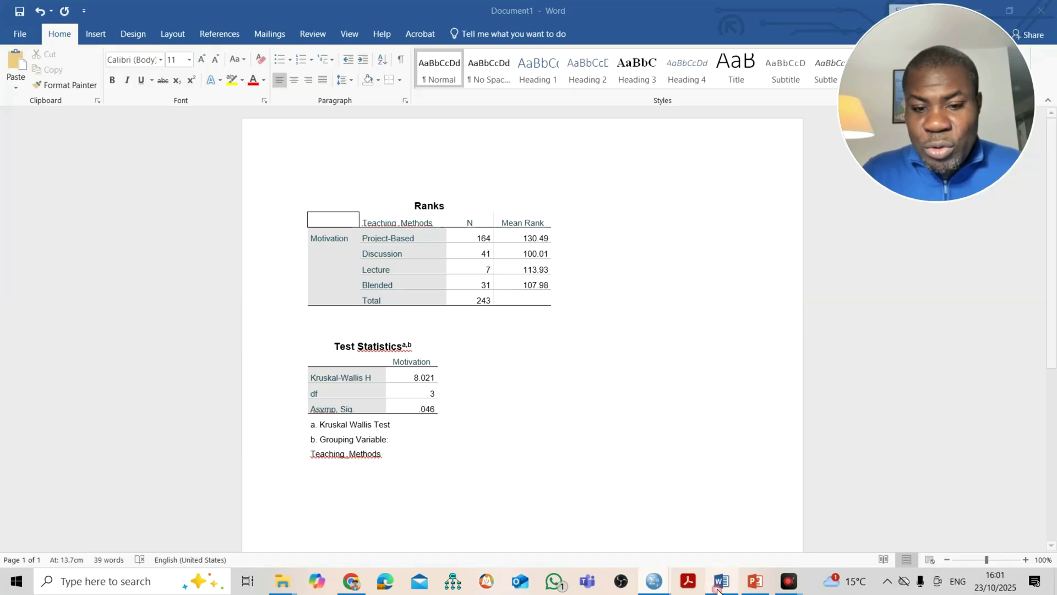
left_click(563, 532)
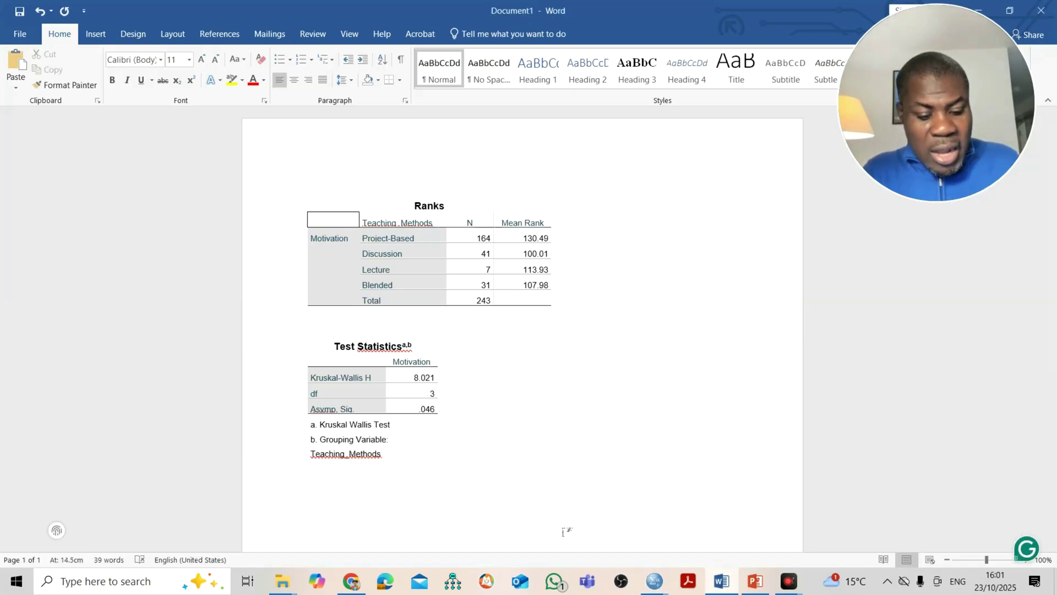
key("ctrl+v")
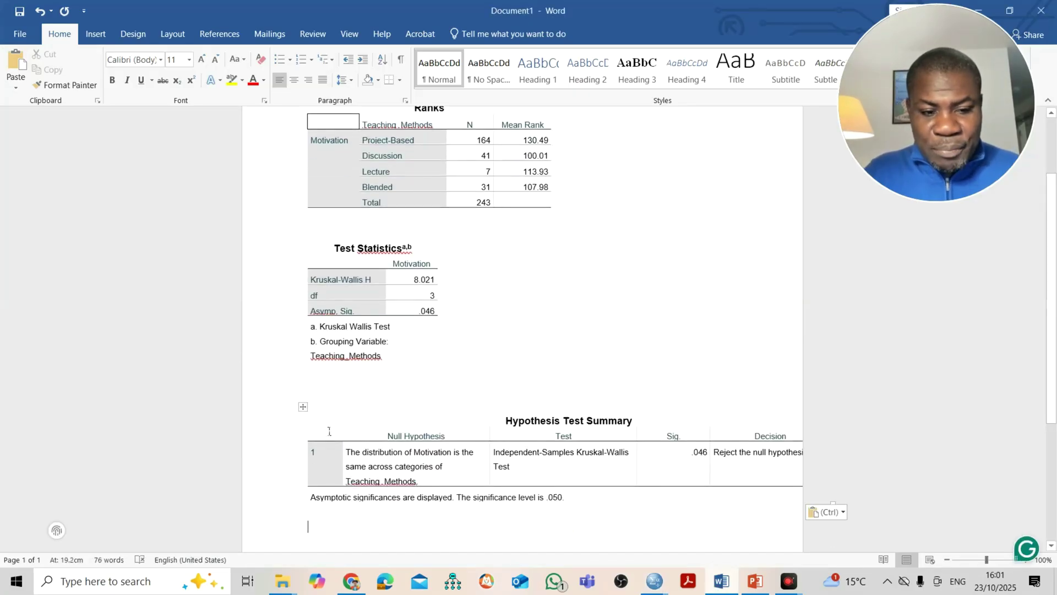
- AutoFit the pasted Hypothesis Test Summary table to the window so it stays within the page margins
left_click(303, 406)
right_click(304, 407)
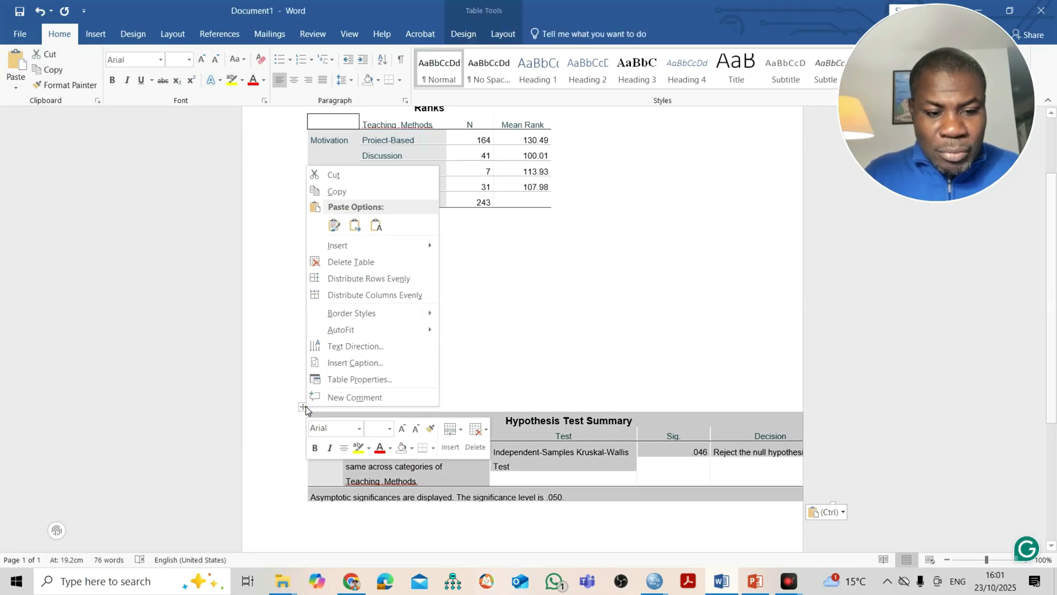
mouse_move(415, 331)
left_click(485, 347)
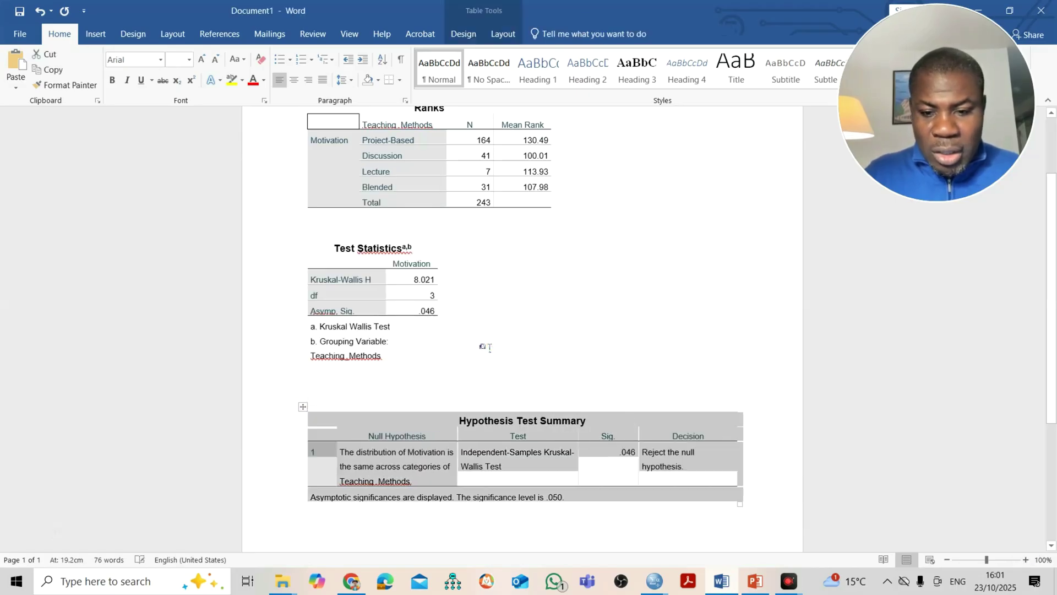
- Copy the Independent-Samples Kruskal-Wallis Test Summary table from the SPSS output and paste it below the Hypothesis Test Summary in Word
left_click(654, 581)
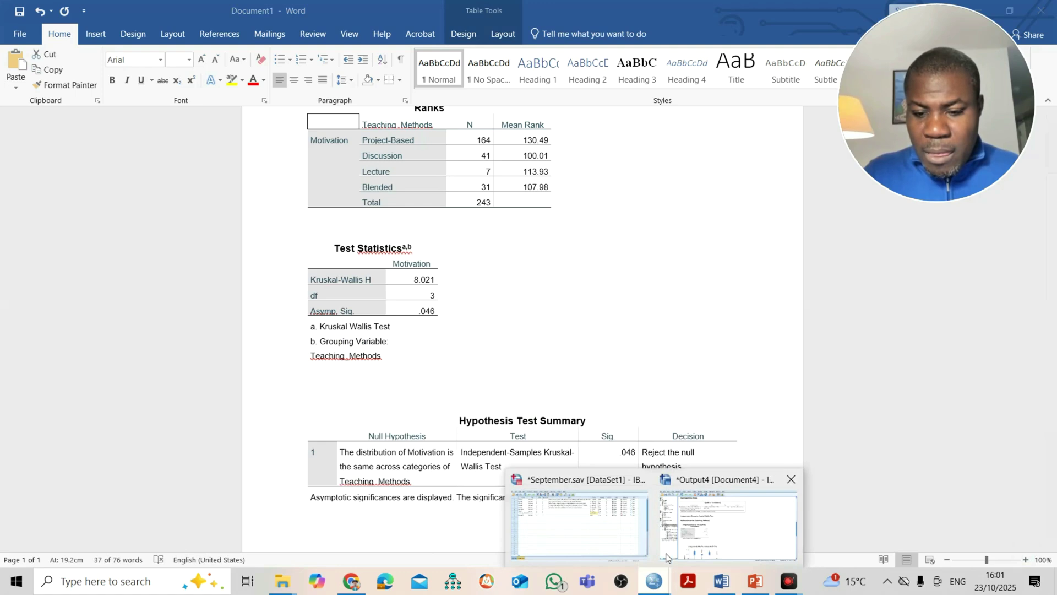
left_click(693, 534)
left_click(351, 371)
right_click(331, 352)
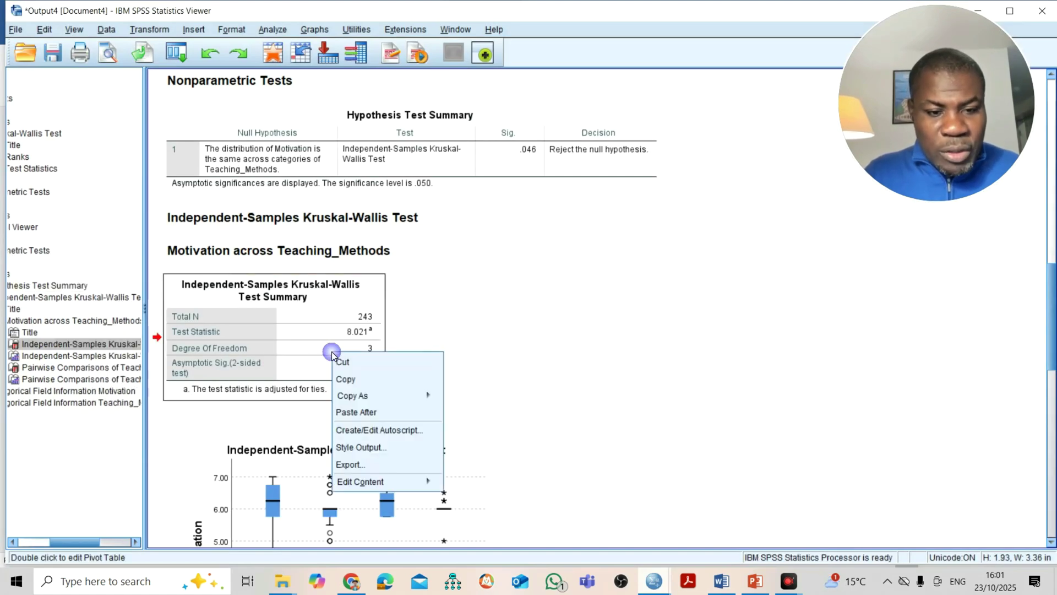
left_click(346, 379)
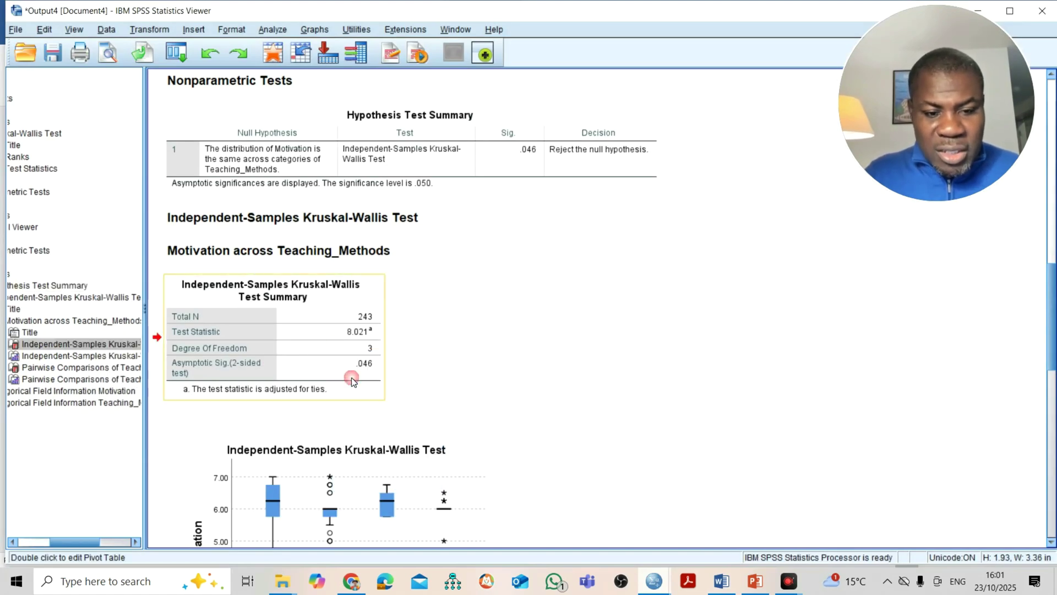
left_click(718, 581)
left_click(745, 533)
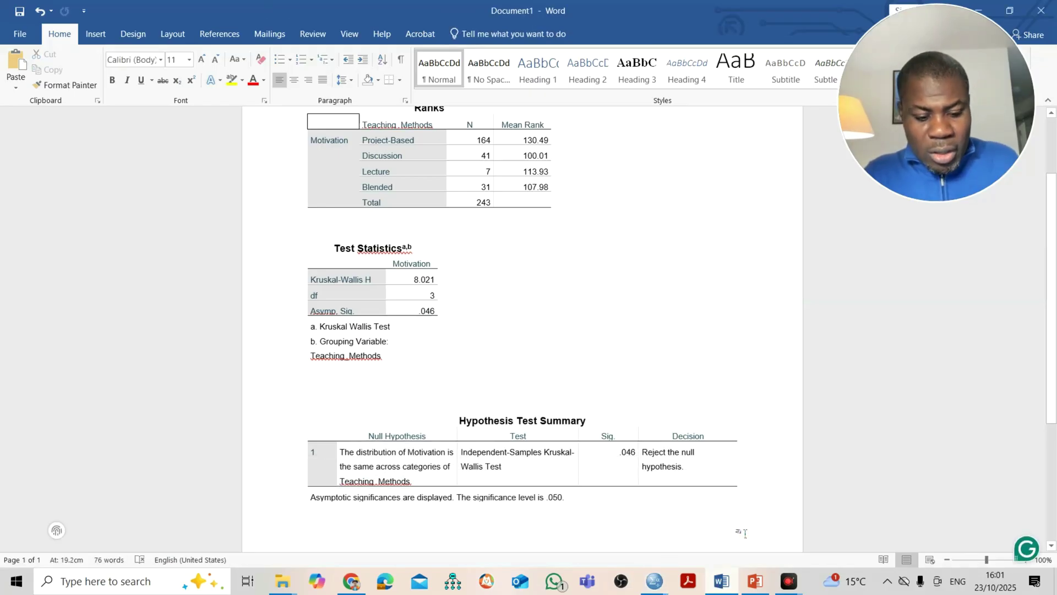
key("ctrl+v")
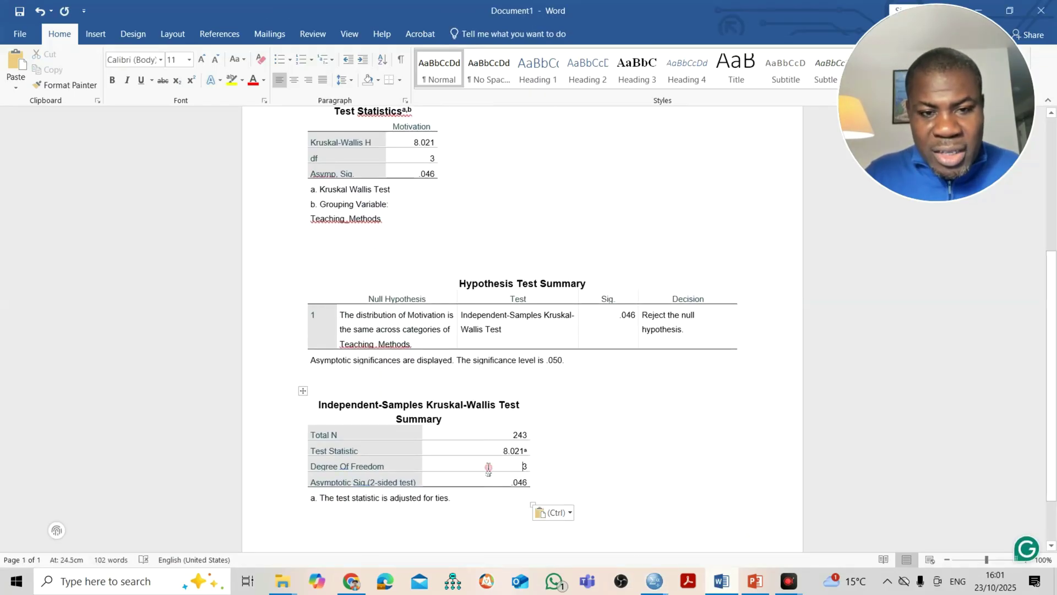
- Compare the Test Statistics table with the Independent-Samples Kruskal-Wallis Test Summary in the Word document
left_click(490, 467)
left_click(378, 134)
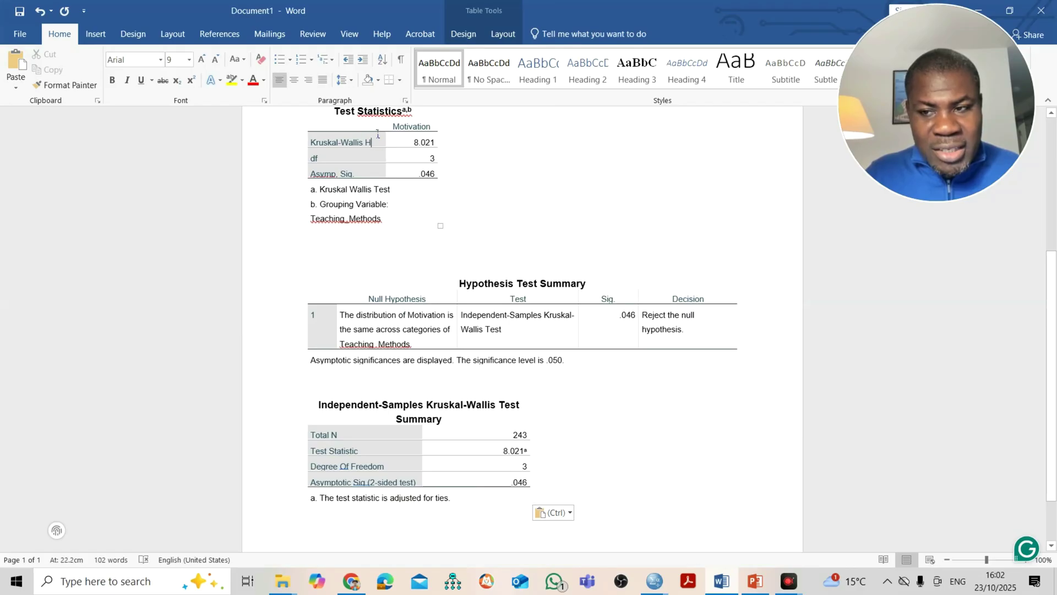
scroll(413, 212, "up", 1)
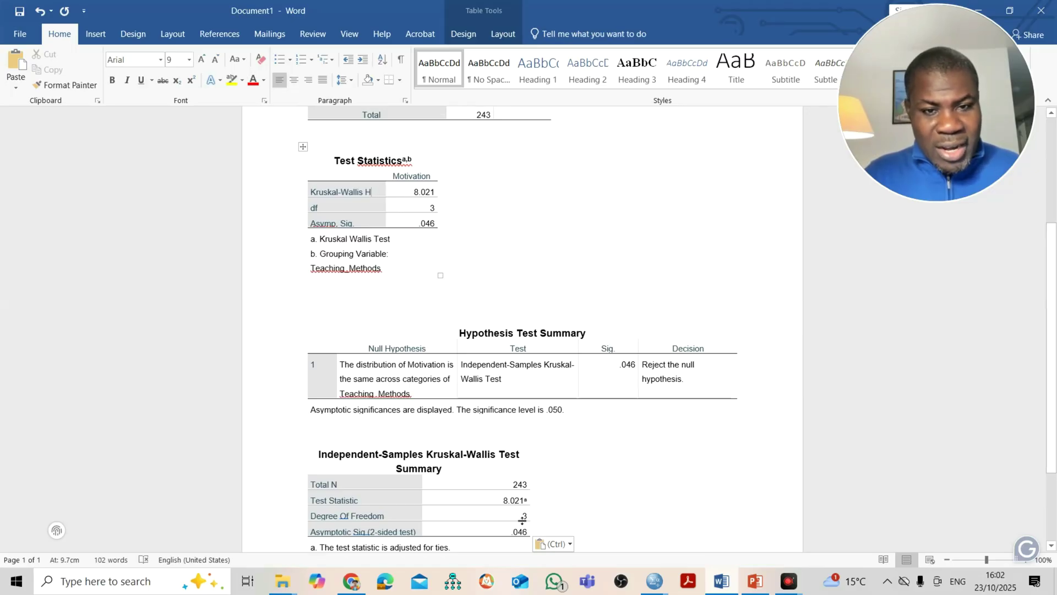
scroll(585, 528, "down", 2)
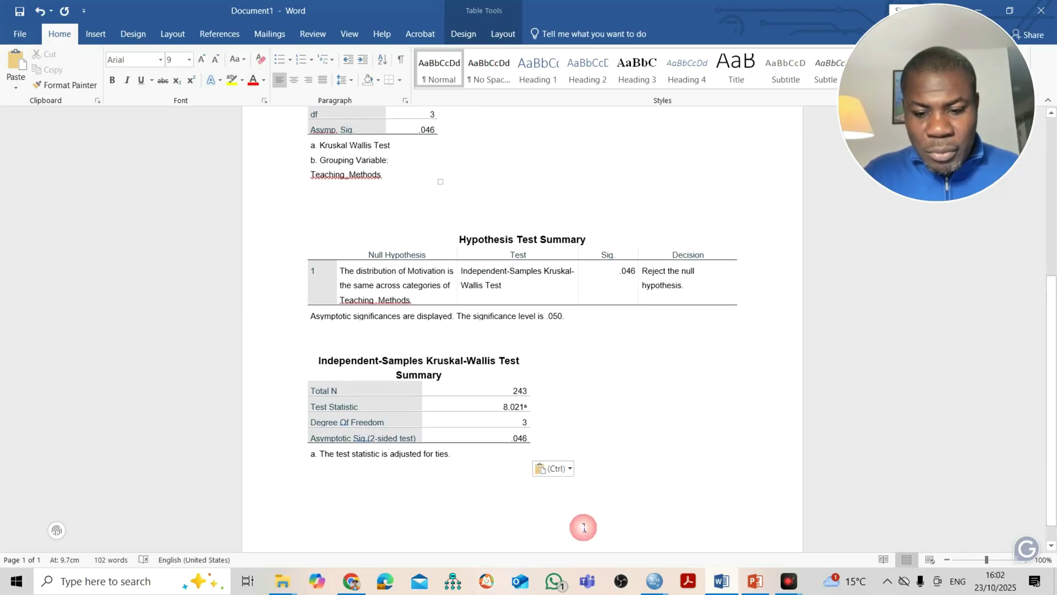
- Switch to the SPSS output and examine the Independent-Samples Kruskal-Wallis boxplot of Motivation by Teaching_Methods
mouse_move(653, 578)
left_click(722, 518)
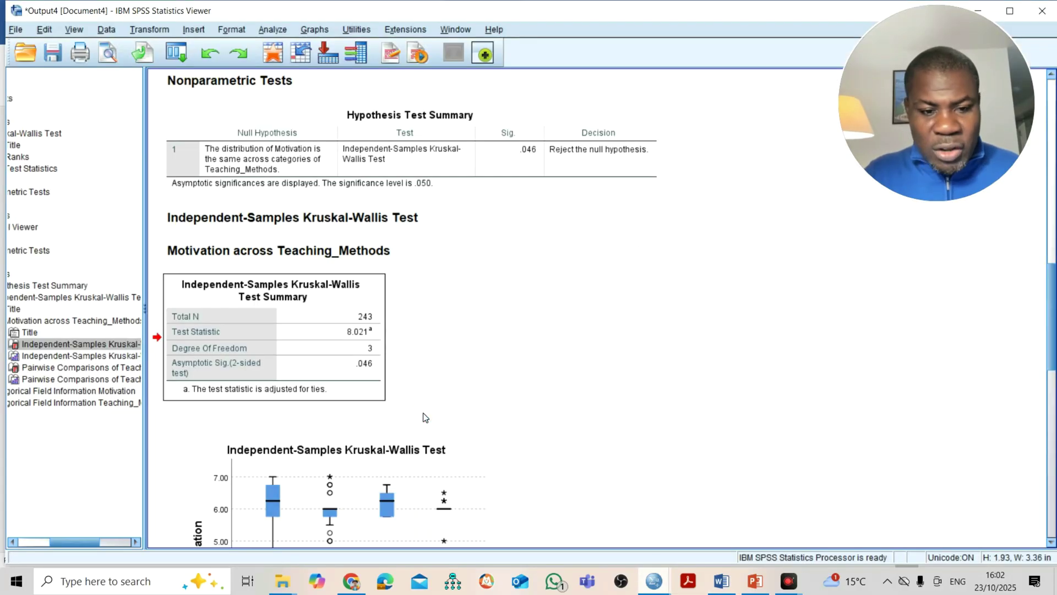
key("Down")
key("Down")
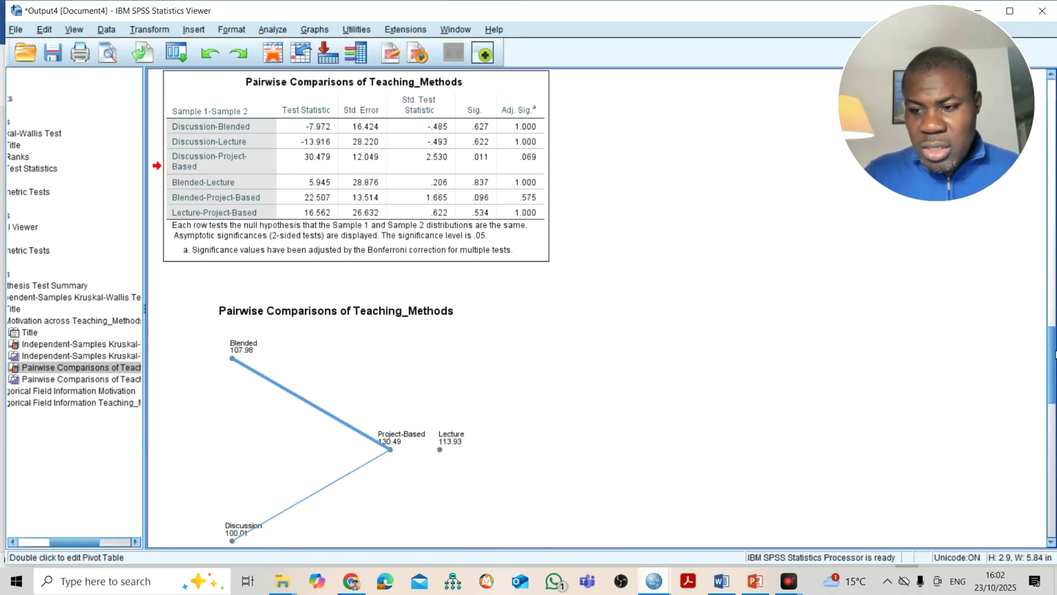
scroll(1050, 354, "up", 8)
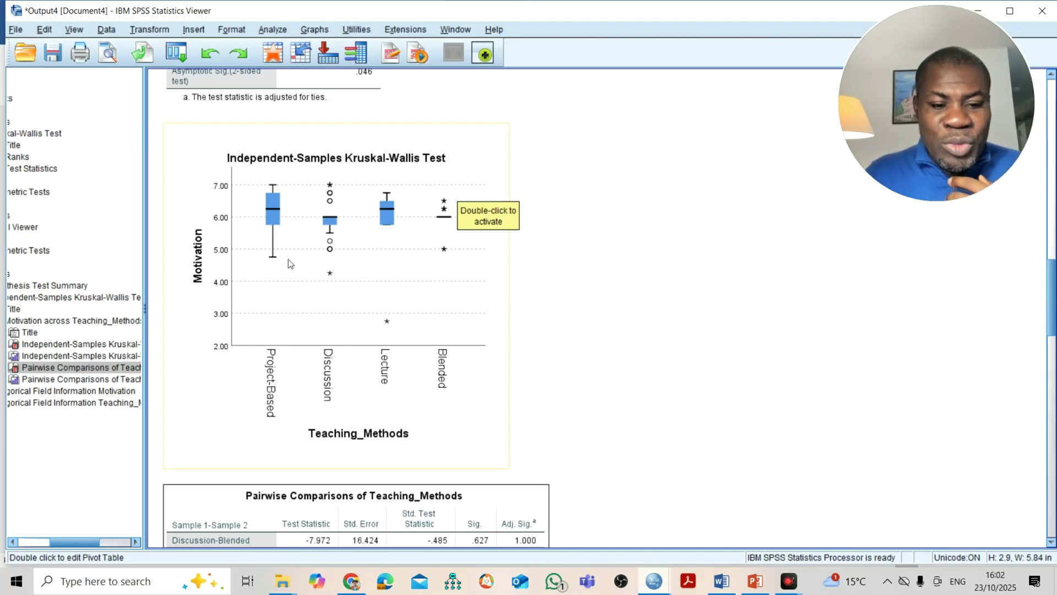
left_click(397, 223)
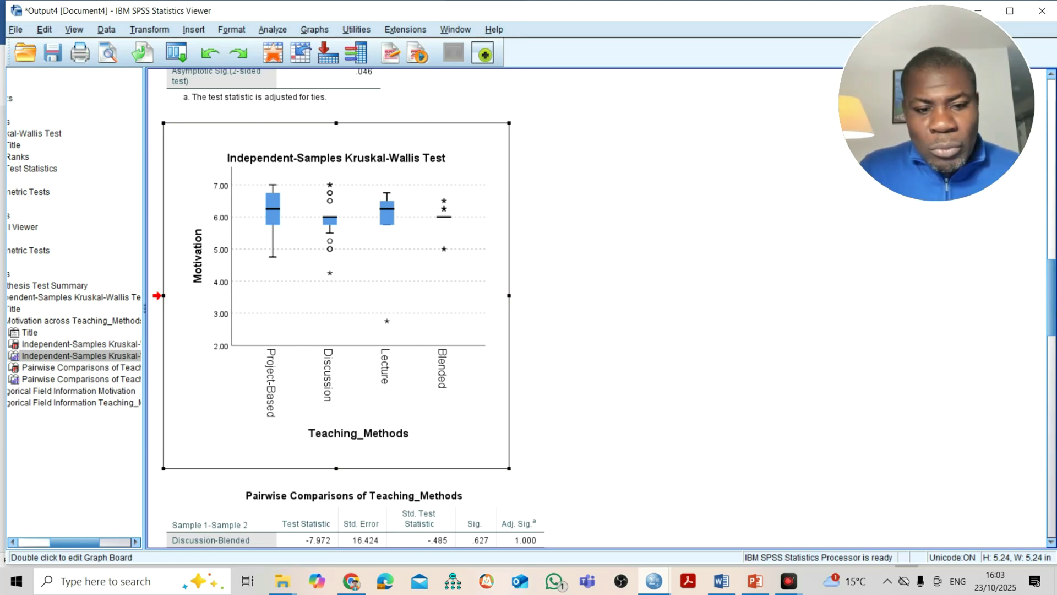
- Copy the Pairwise Comparisons of Teaching_Methods table from the SPSS output and paste it below the Kruskal-Wallis Test Summary in Word
scroll(470, 242, "down", 10)
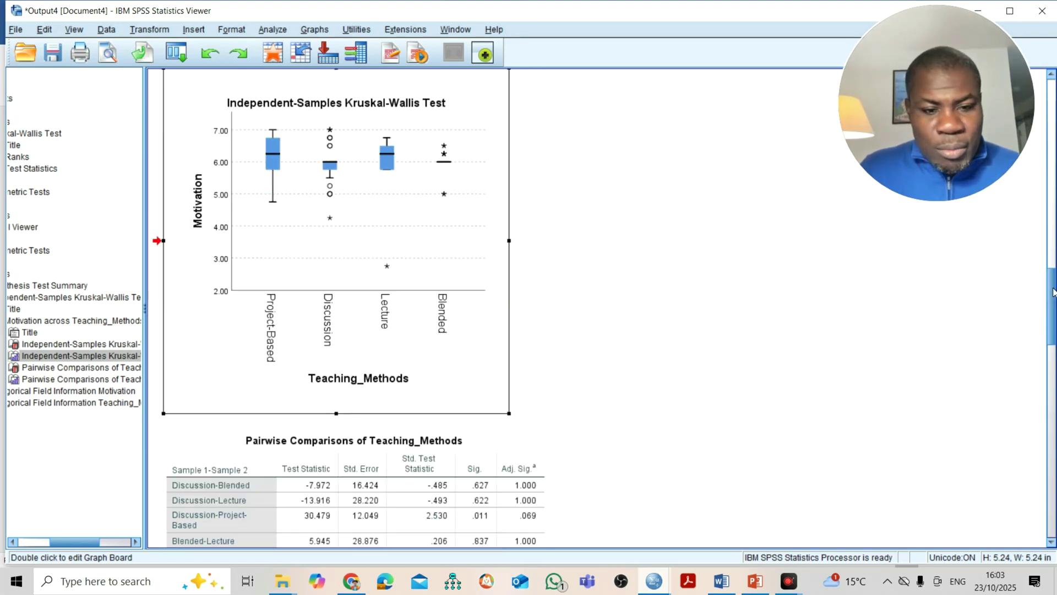
left_click(470, 242)
right_click(402, 207)
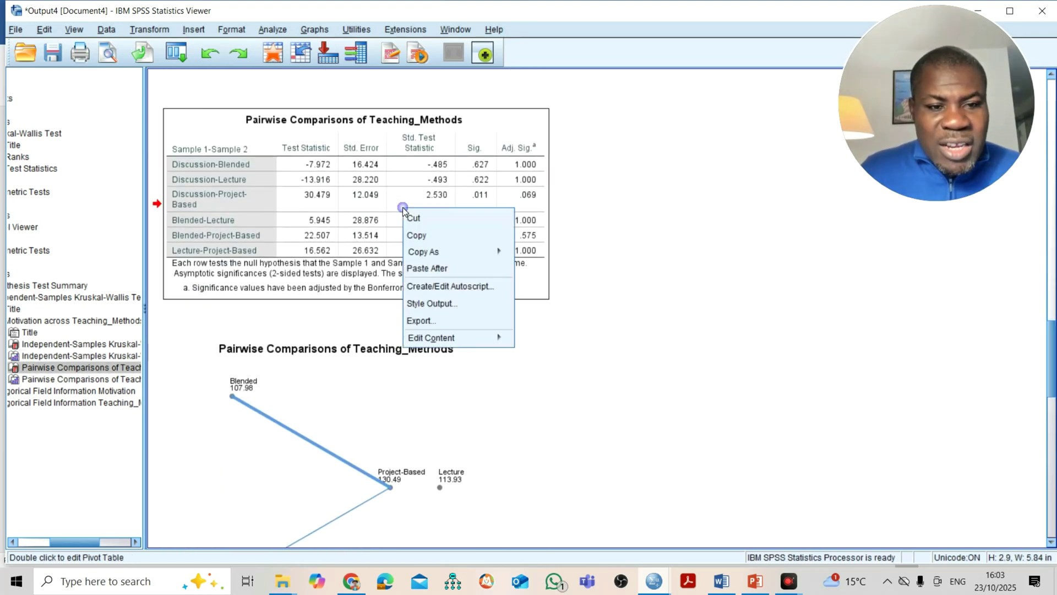
left_click(424, 235)
left_click(721, 581)
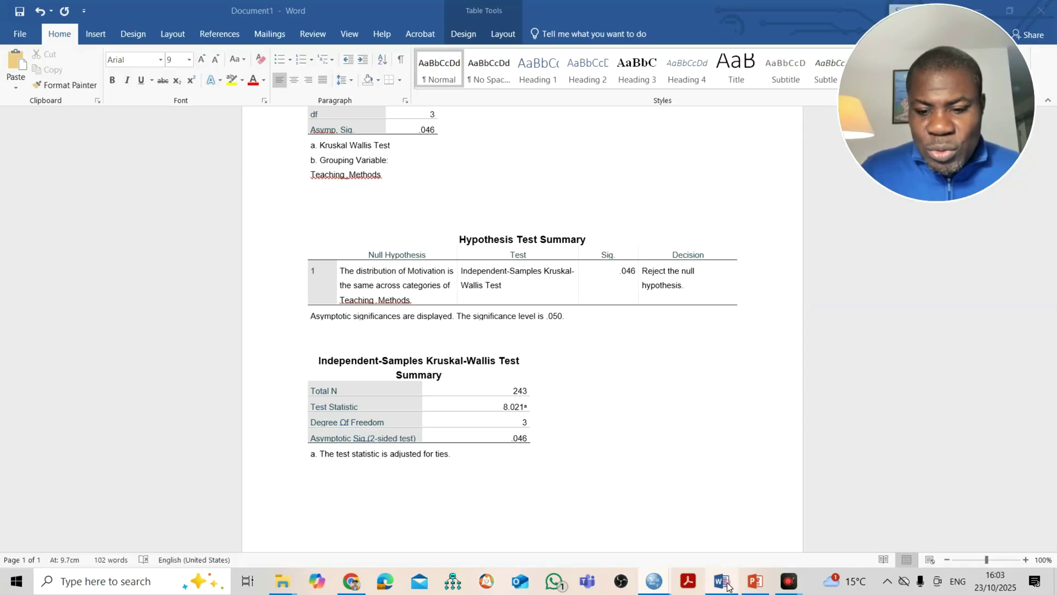
left_click(662, 525)
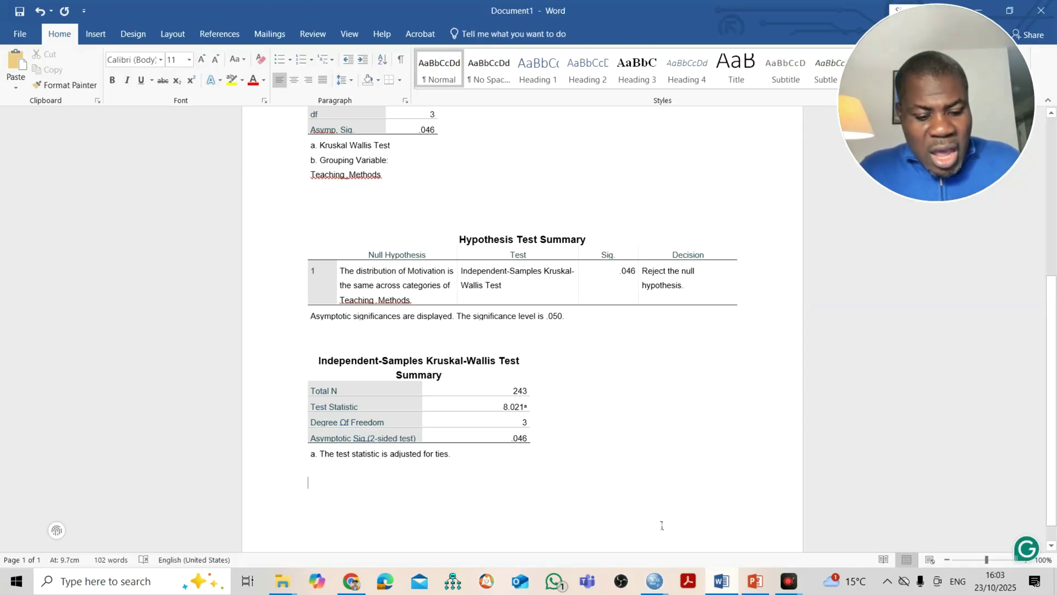
key("ctrl+v")
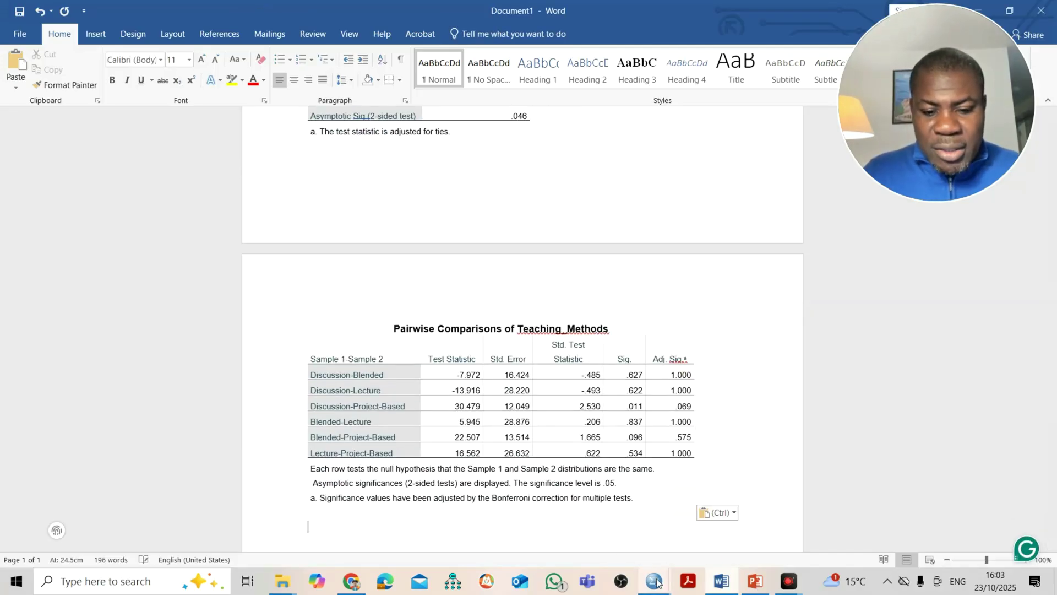
- Back in the SPSS output, examine the pairwise comparisons node graph against its table and look over the categorical field charts
mouse_move(654, 581)
left_click(700, 536)
left_click(424, 433)
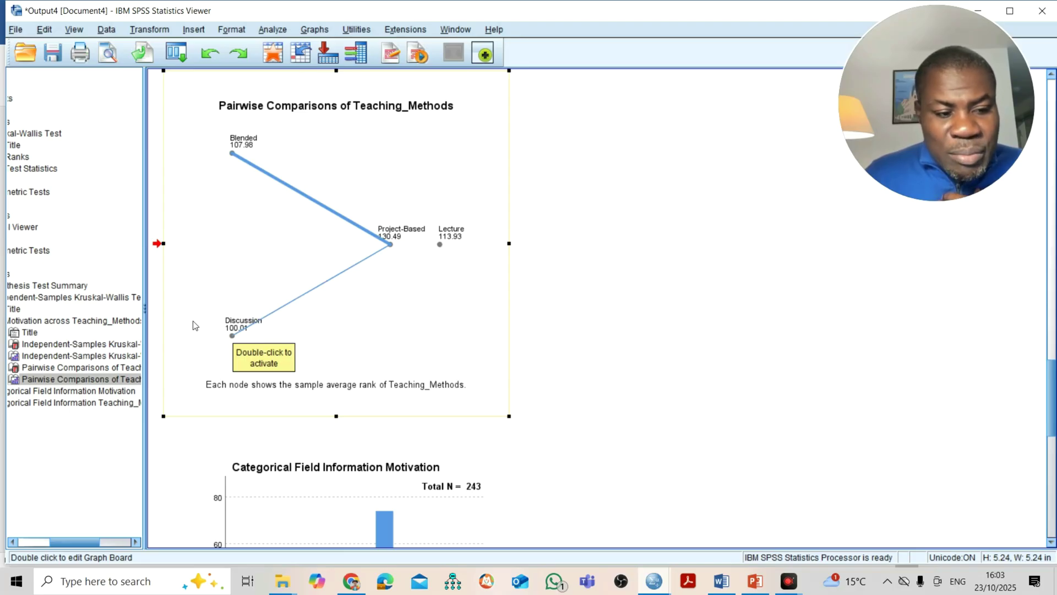
left_click(124, 367)
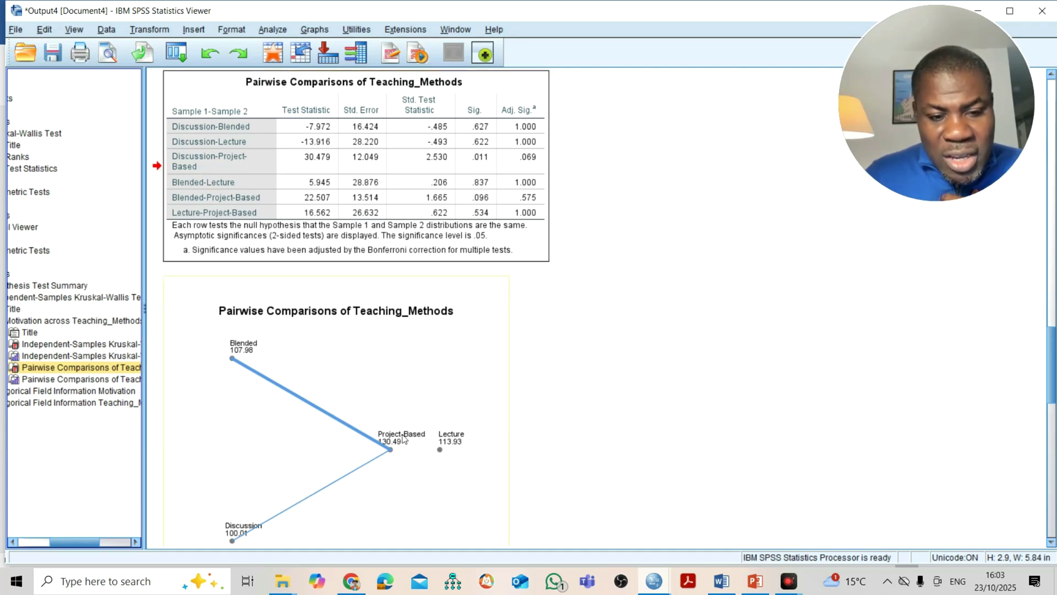
left_click(414, 395)
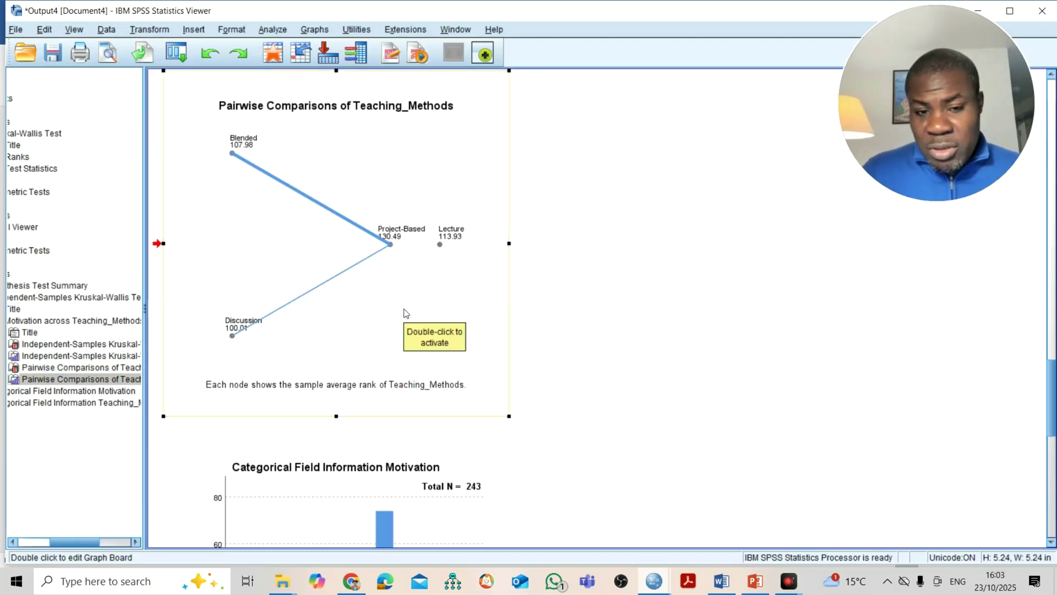
scroll(1052, 396, "down", 1)
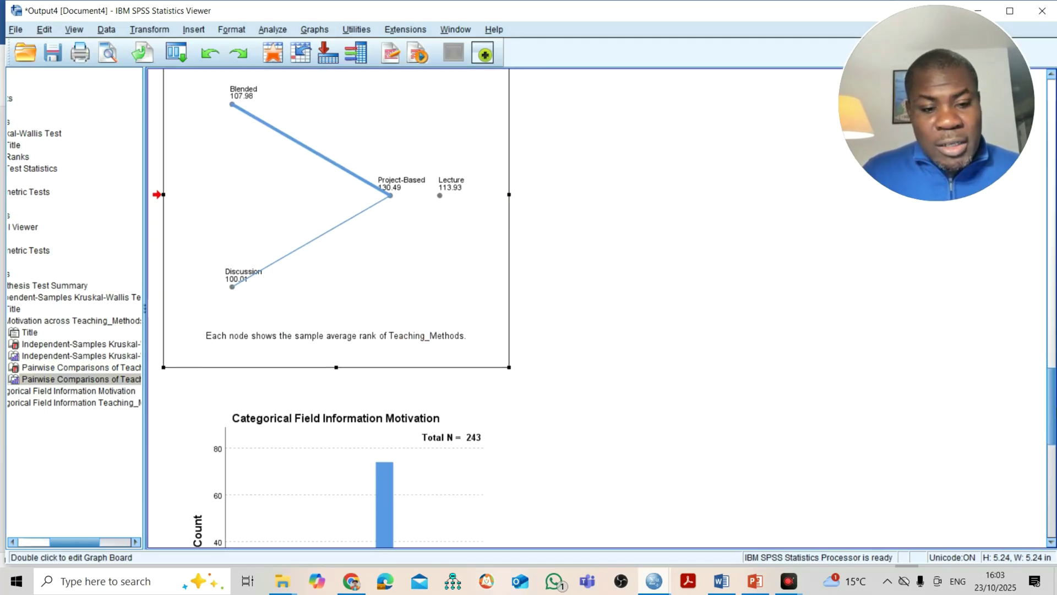
scroll(606, 309, "down", 8)
scroll(605, 309, "down", 3)
scroll(920, 453, "up", 13)
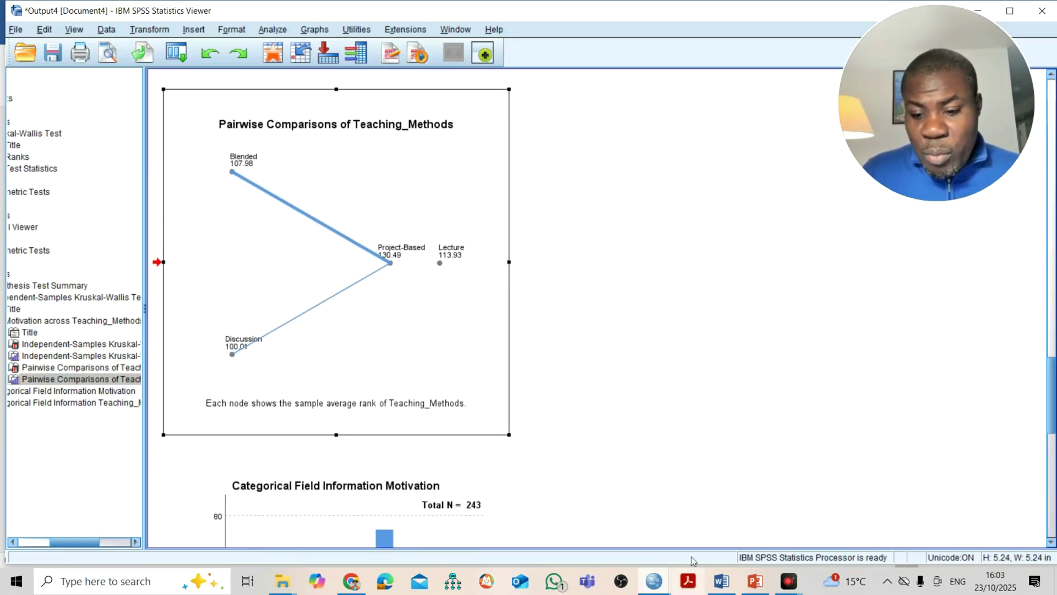
- Switch to Word and review the Ranks, Test Statistics, Hypothesis Test Summary, Kruskal-Wallis Test Summary and Pairwise Comparisons tables
left_click(721, 581)
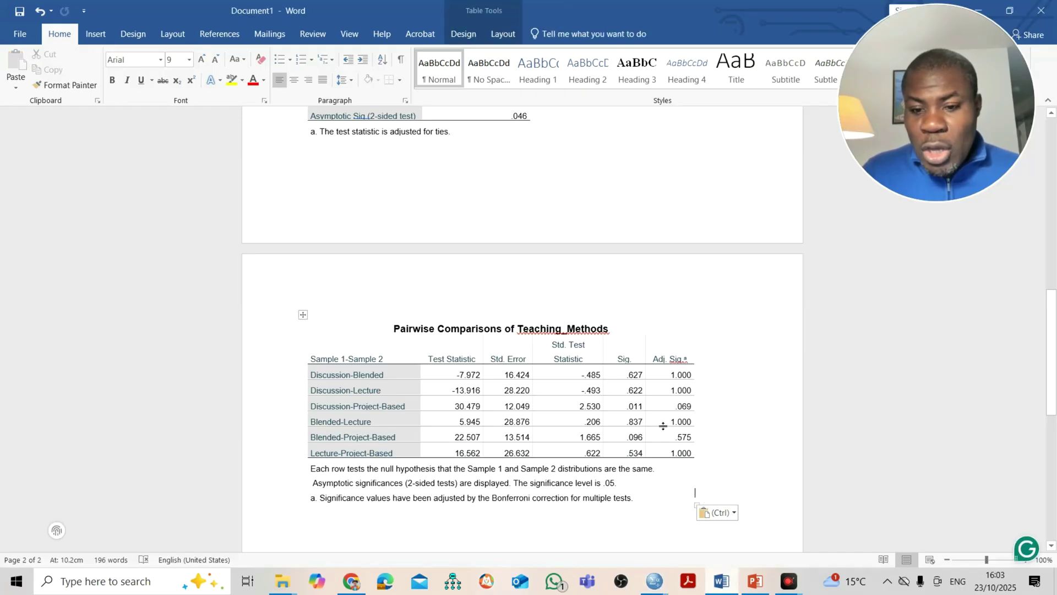
left_click_drag(1052, 352, 876, 442)
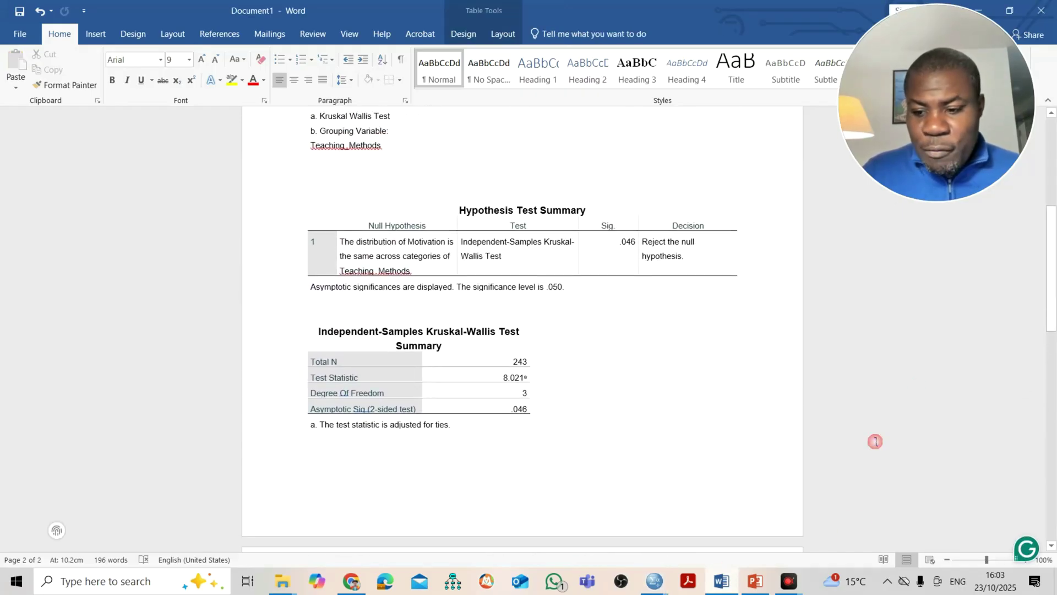
left_click_drag(987, 559, 989, 559)
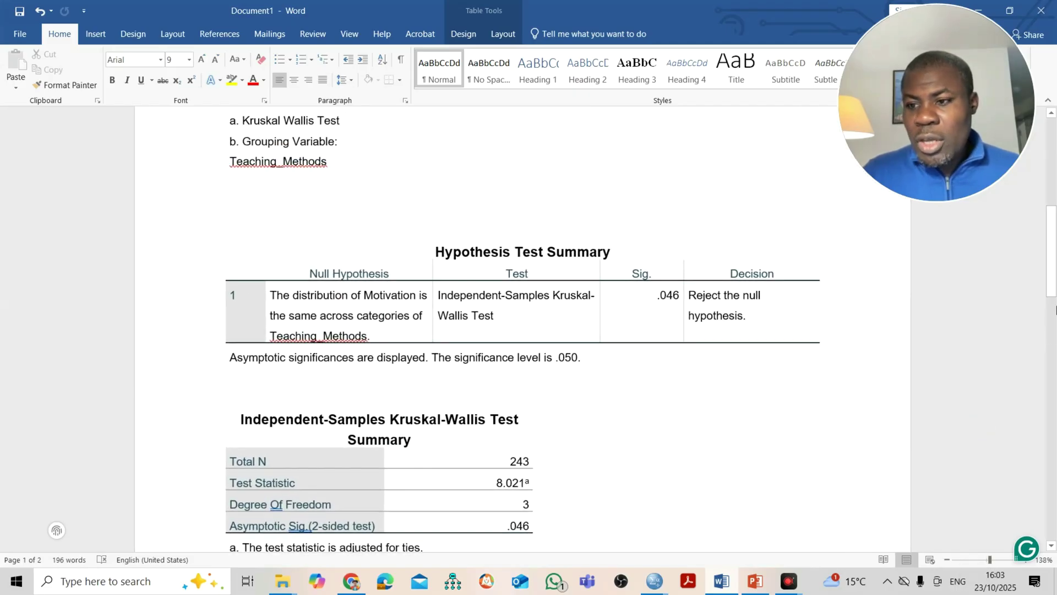
scroll(394, 162, "up", 6)
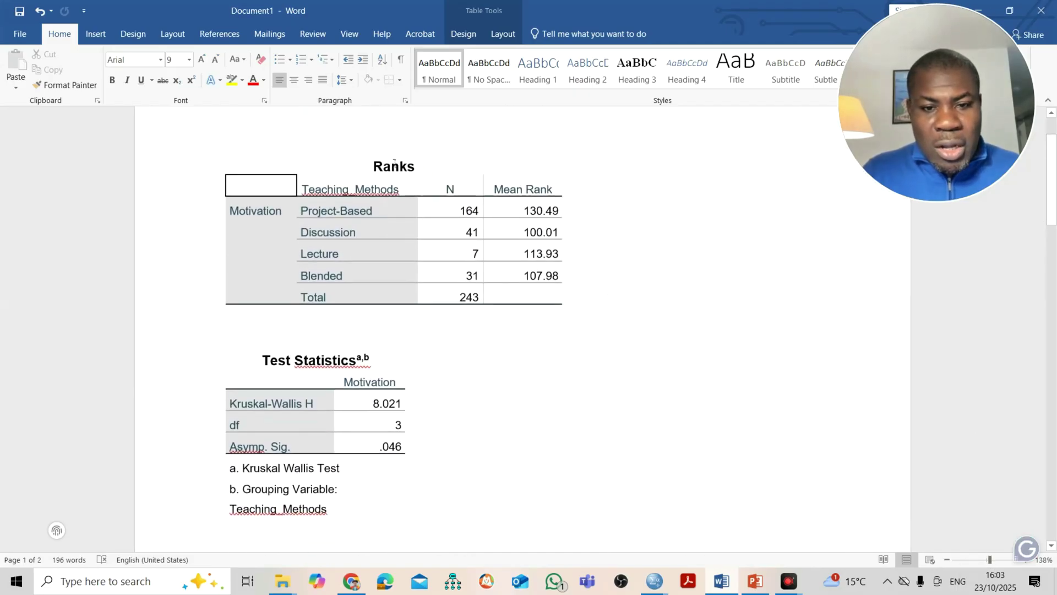
left_click(340, 231)
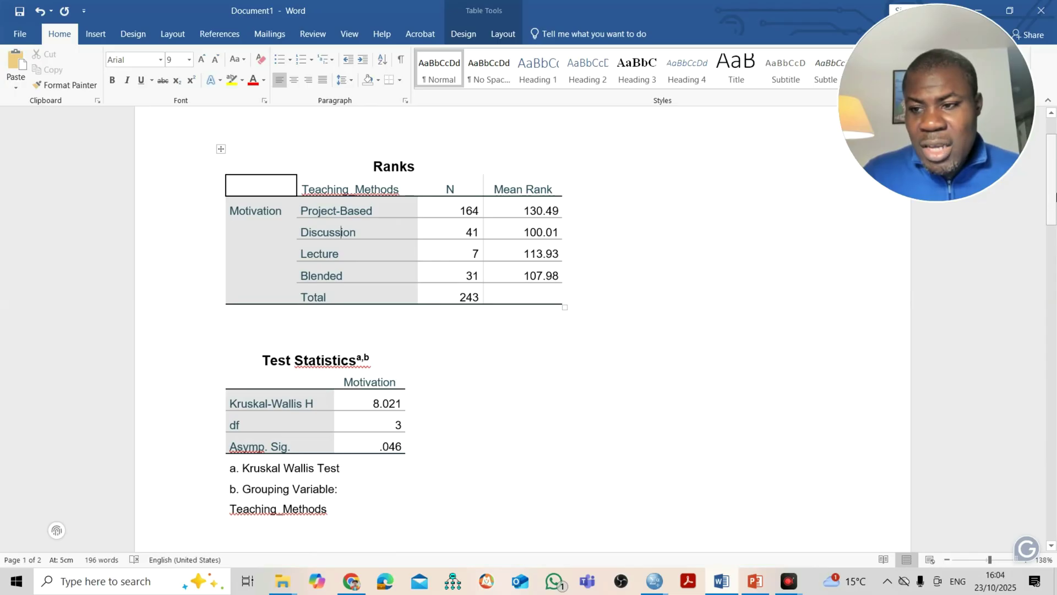
scroll(723, 166, "down", 8)
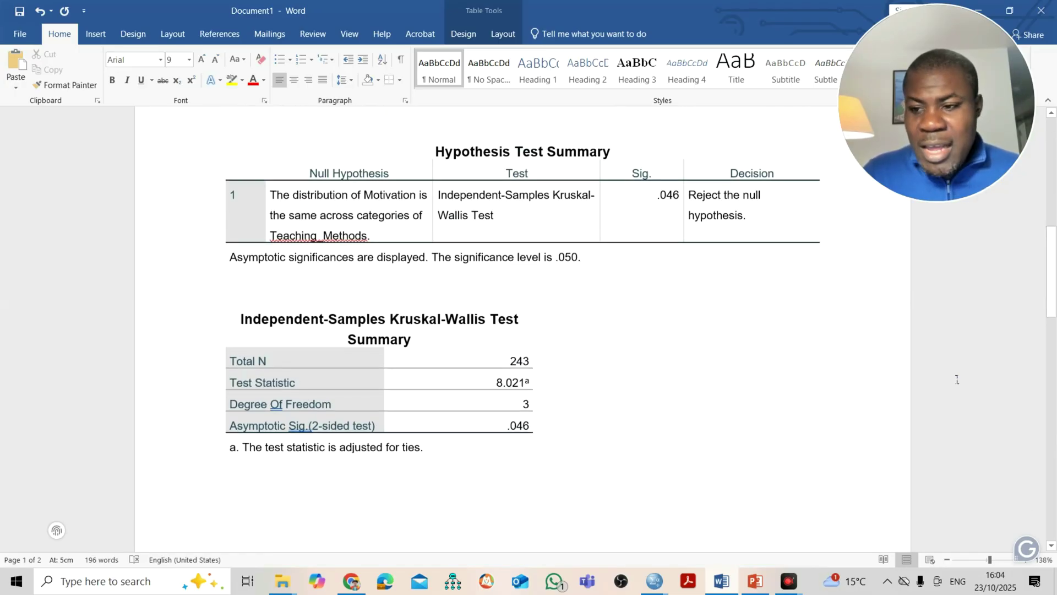
left_click_drag(1051, 272, 998, 306)
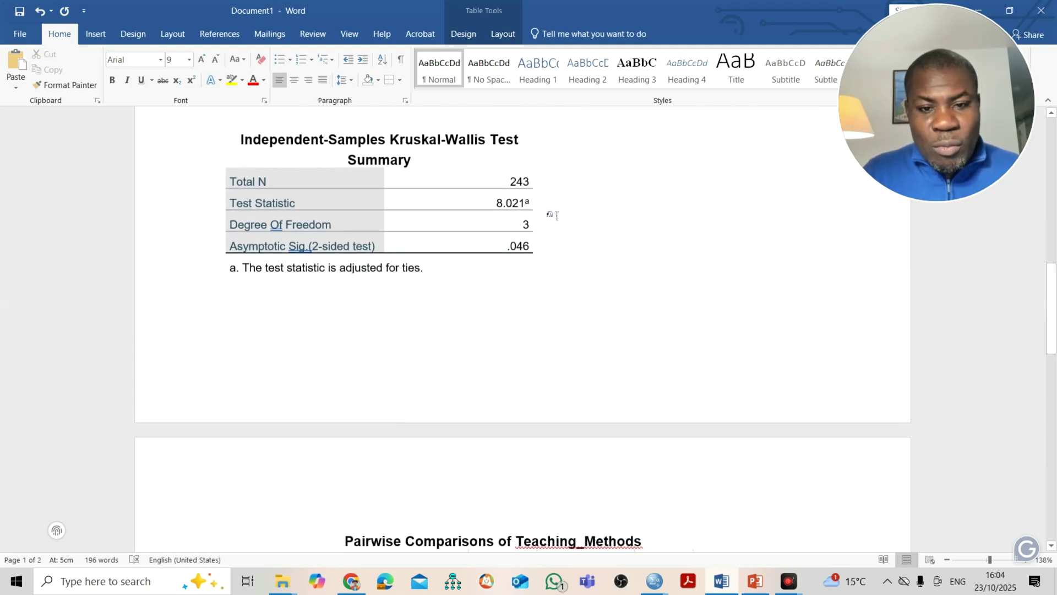
left_click_drag(1053, 274, 1054, 329)
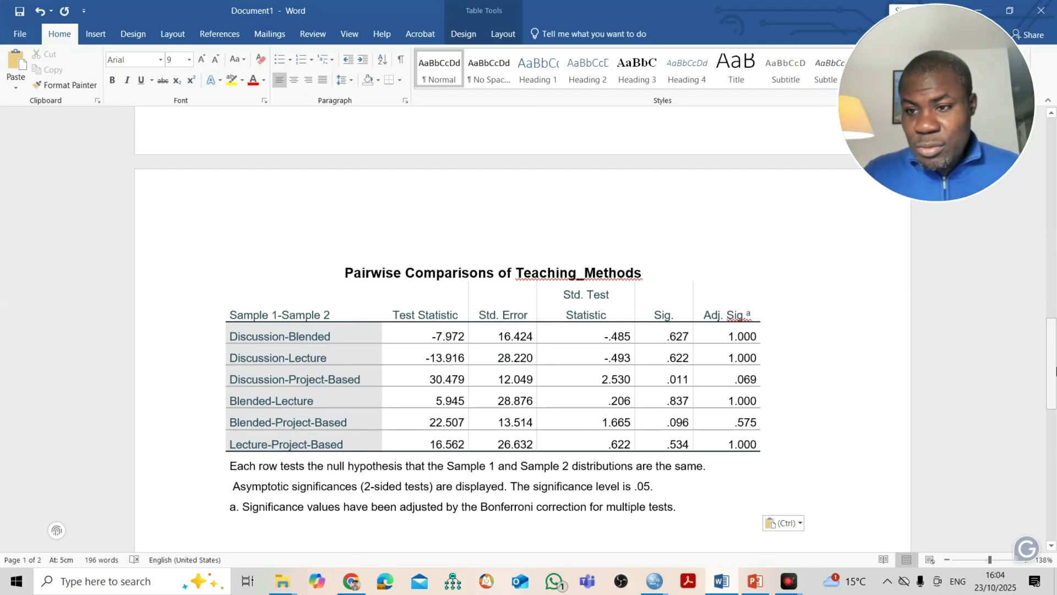
- Read the Interpretation of Results section below the Pairwise Comparisons table
left_click_drag(1056, 371, 1056, 413)
left_click(385, 375)
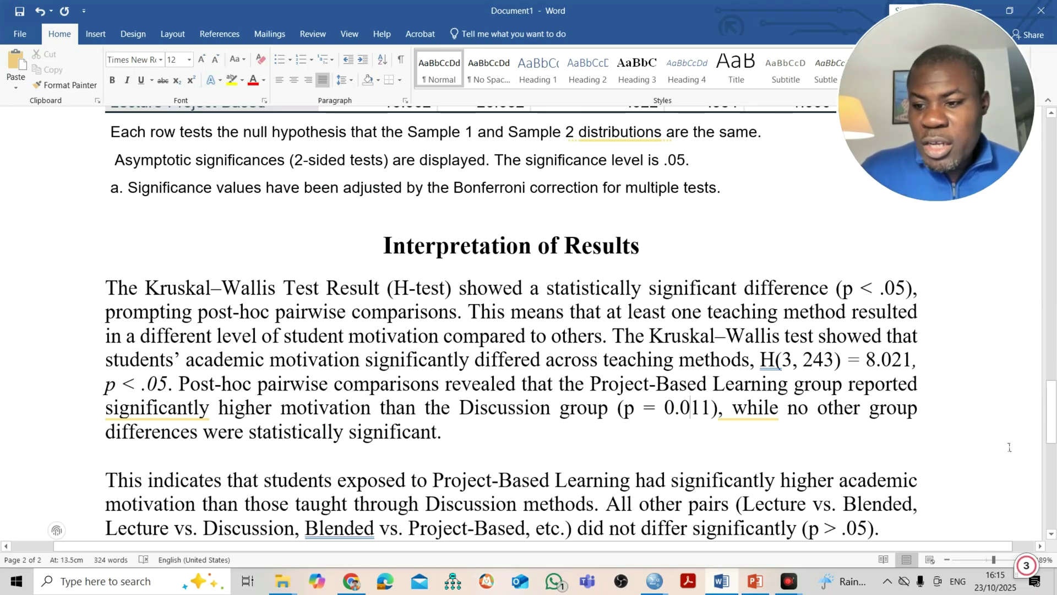
left_click_drag(1053, 419, 1054, 425)
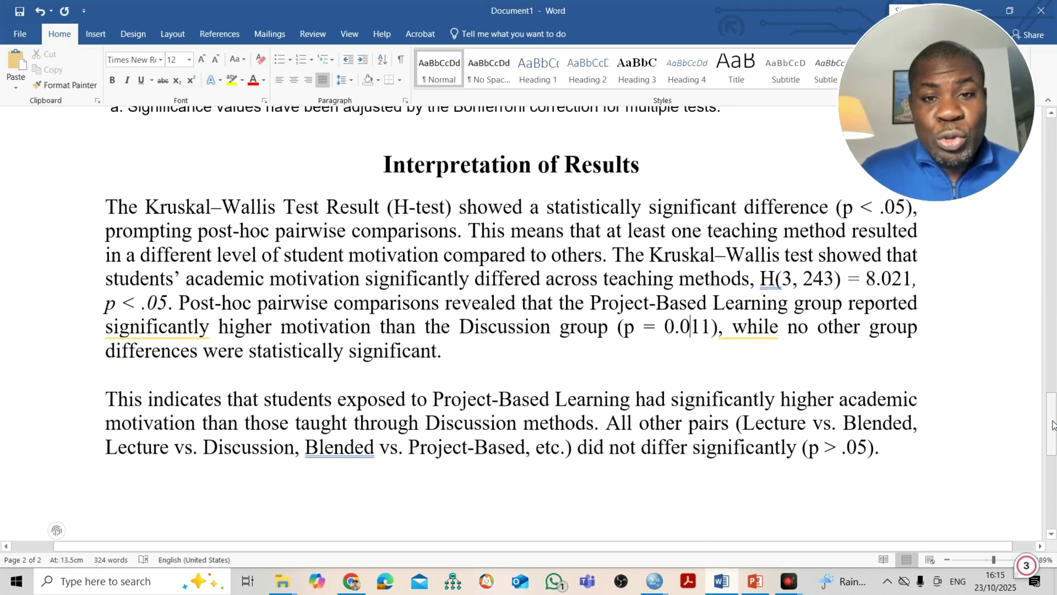